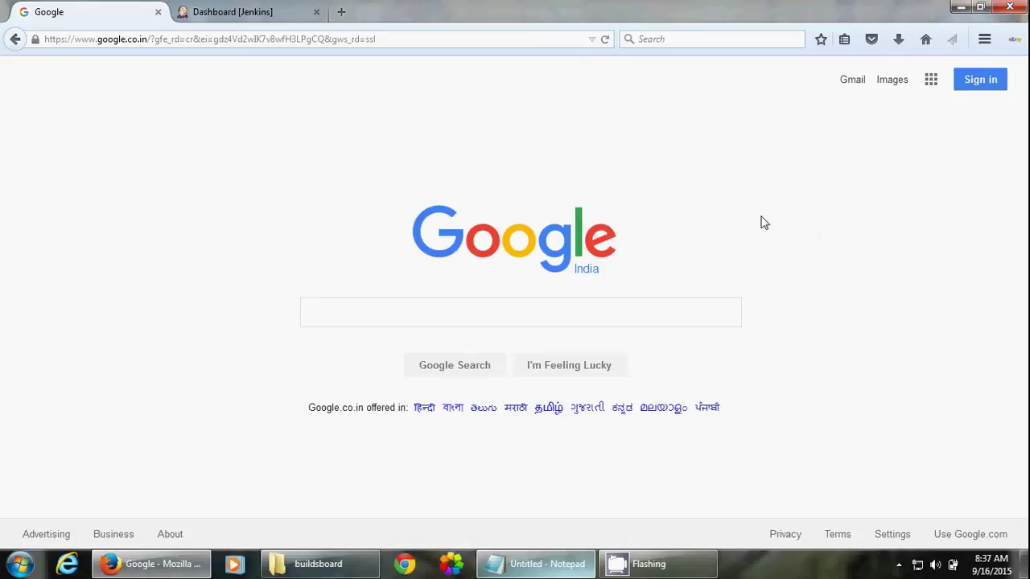
Search Google for "buildsboard".
left_click(559, 319)
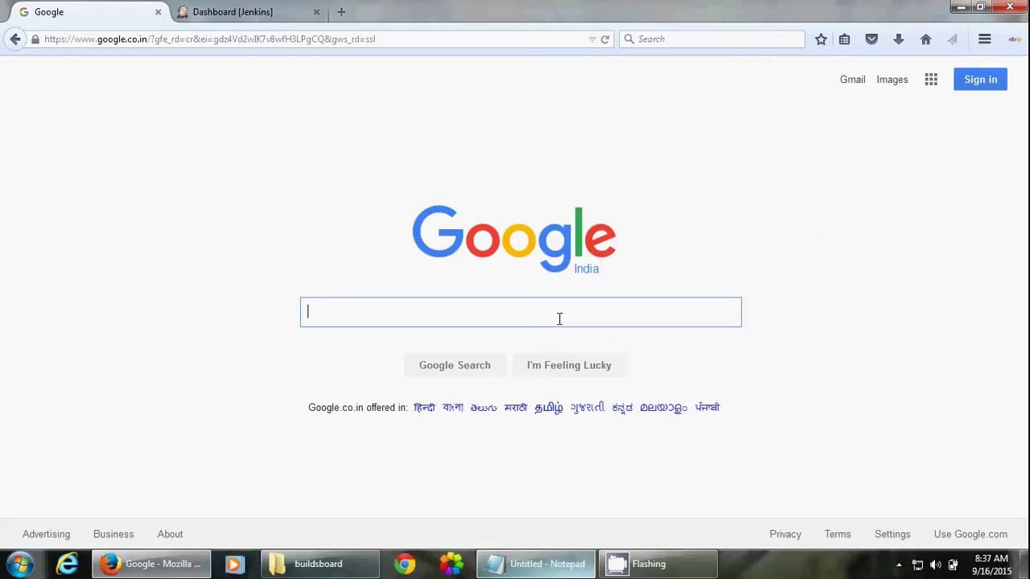
type("builods")
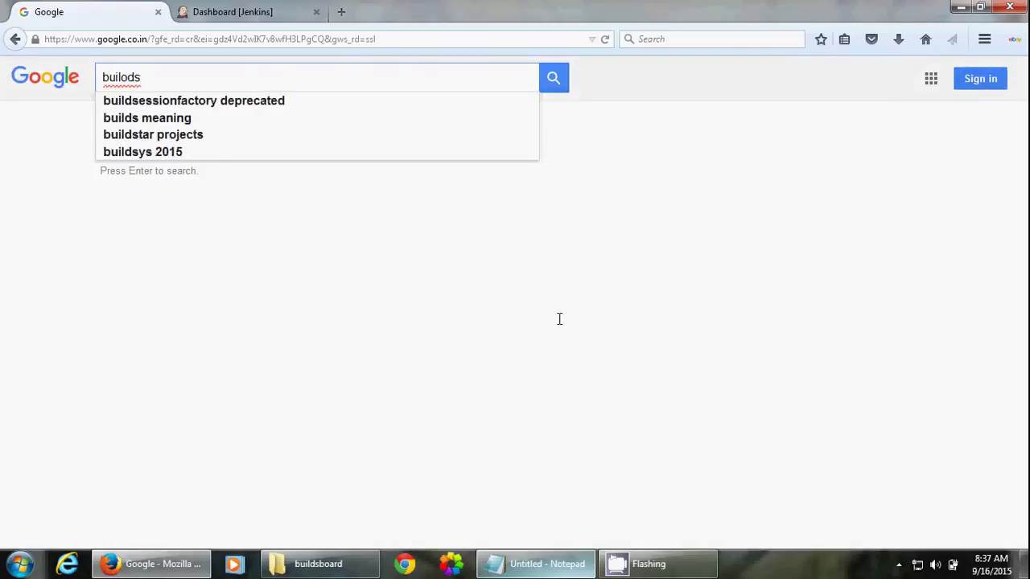
key("BackSpace")
key("BackSpace")
key("BackSpace")
type("dsbo")
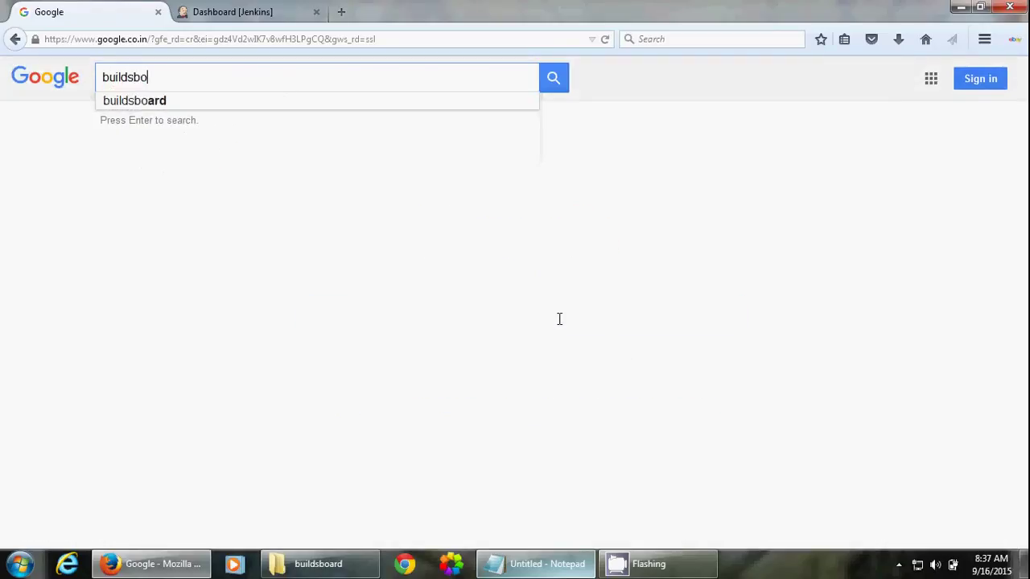
type("ard")
key("Return")
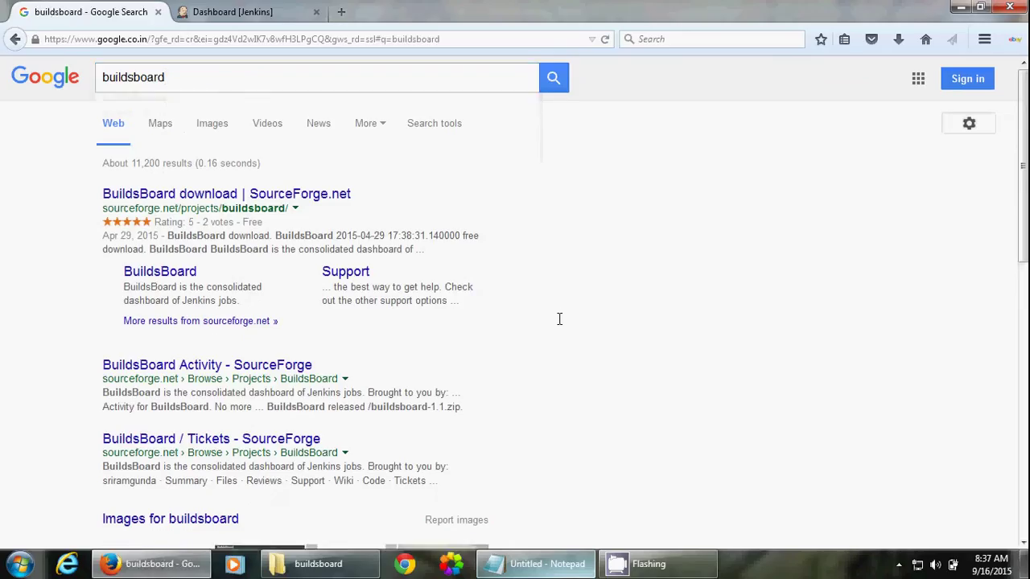
Download buildsboard-1.1.zip from the BuildsBoard SourceForge project page, checking the prerequisites note while the download starts.
left_click(300, 195)
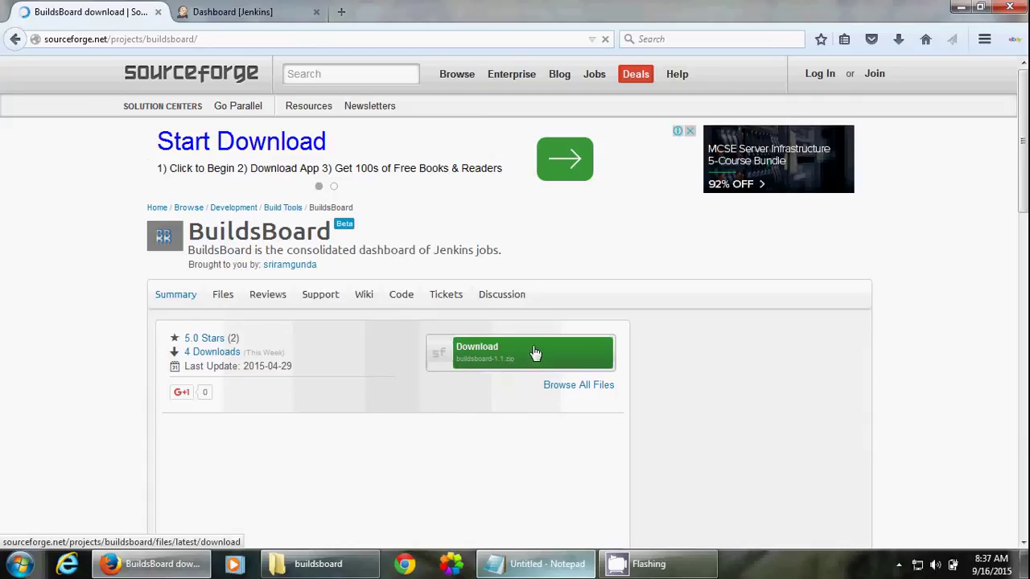
left_click(534, 352)
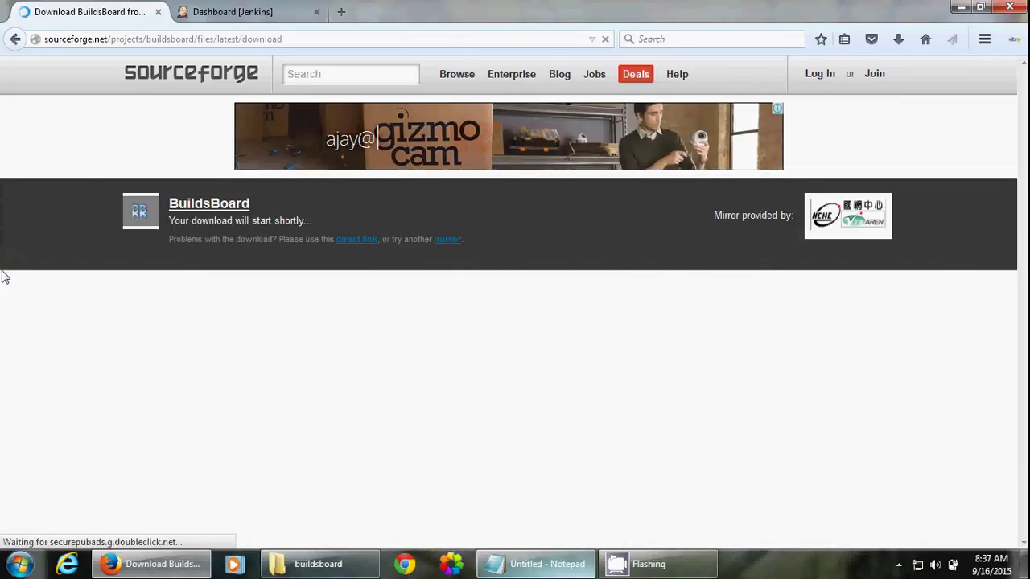
left_click(547, 564)
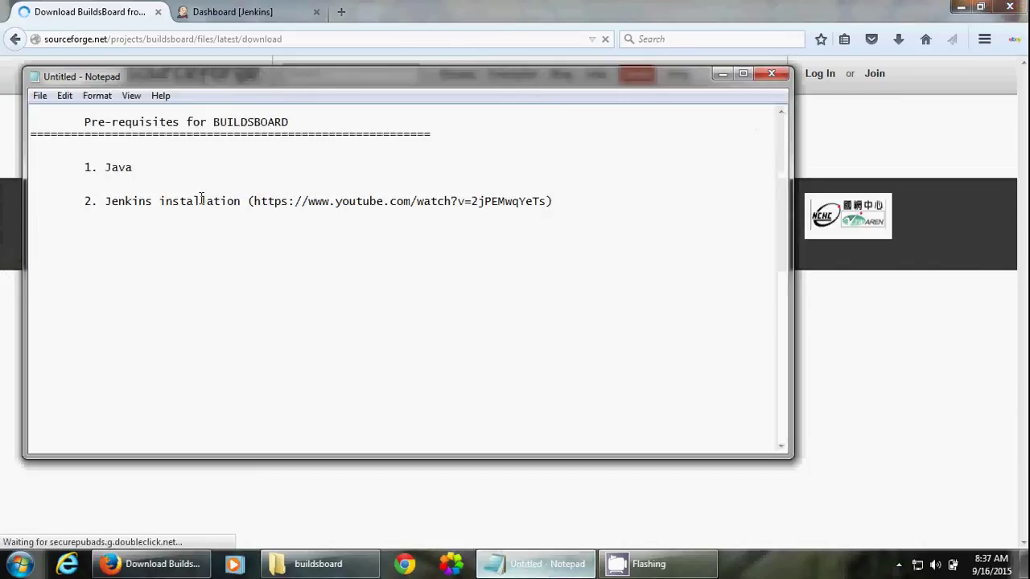
left_click(117, 171)
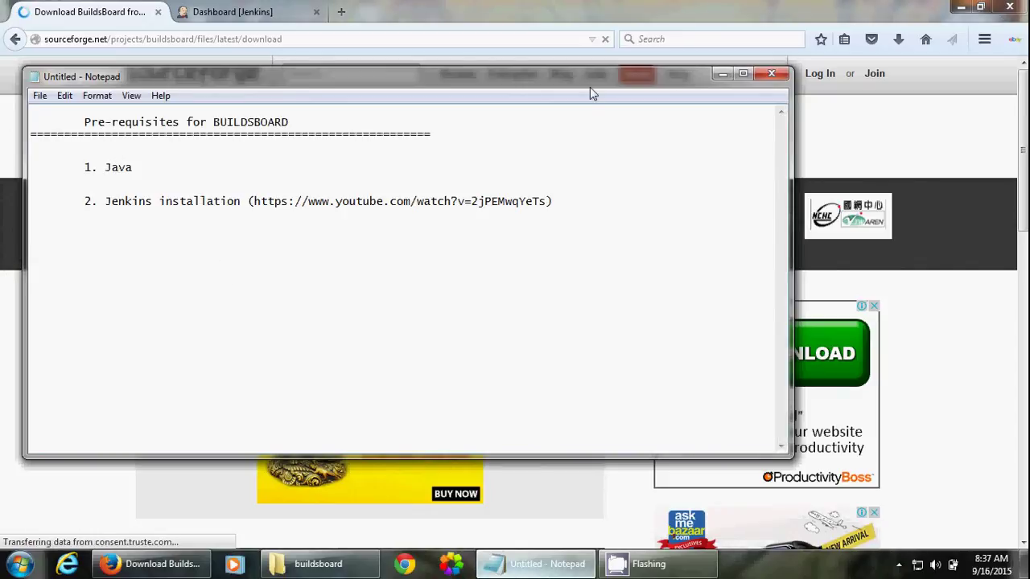
left_click(722, 75)
key("Return")
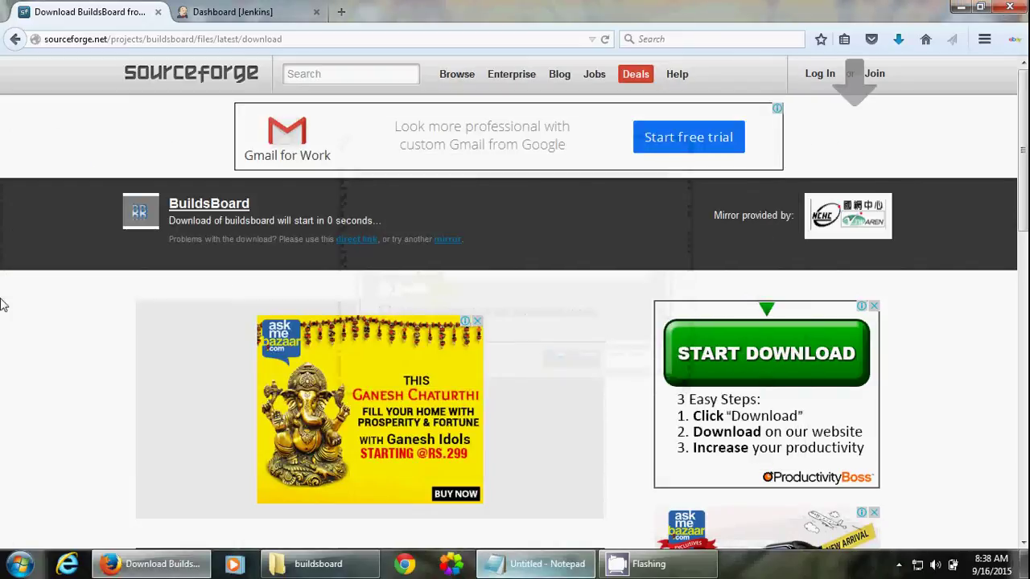
Move the downloaded buildsboard-1.1.zip from the Downloads folder into D:\tutorials\videos\buildsboard.
left_click(898, 39)
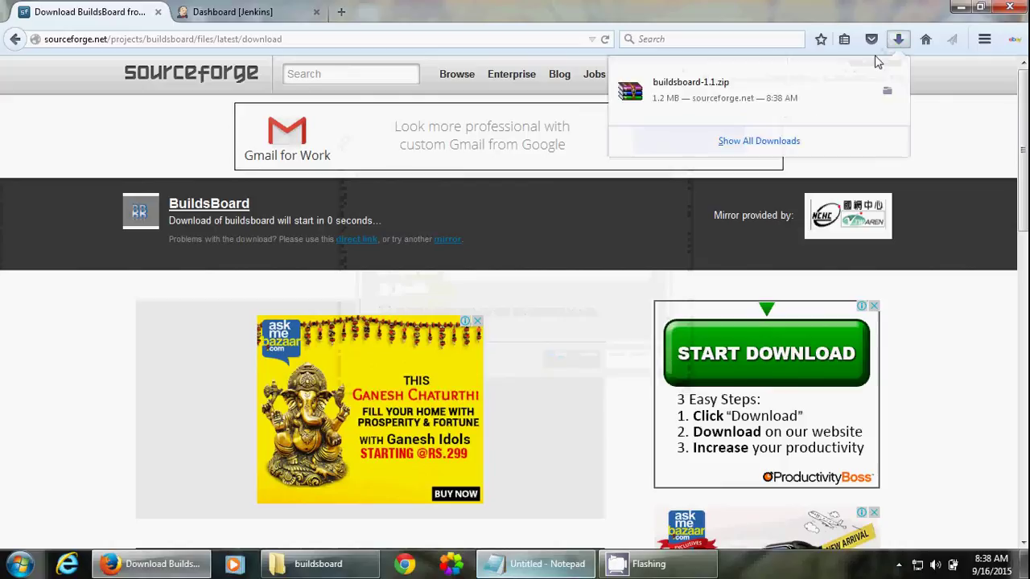
right_click(828, 89)
left_click(850, 111)
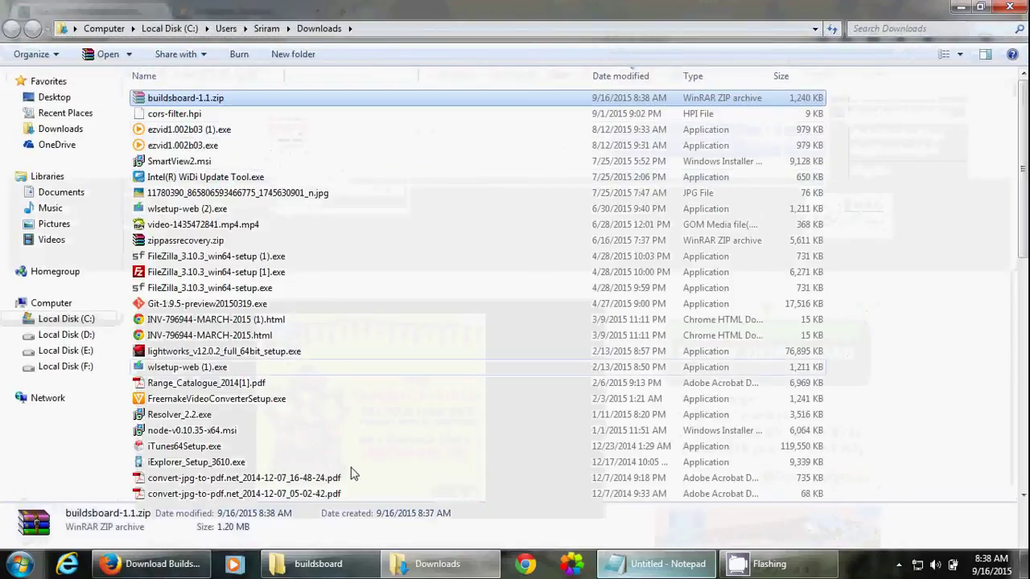
left_click(318, 563)
key("ctrl+v")
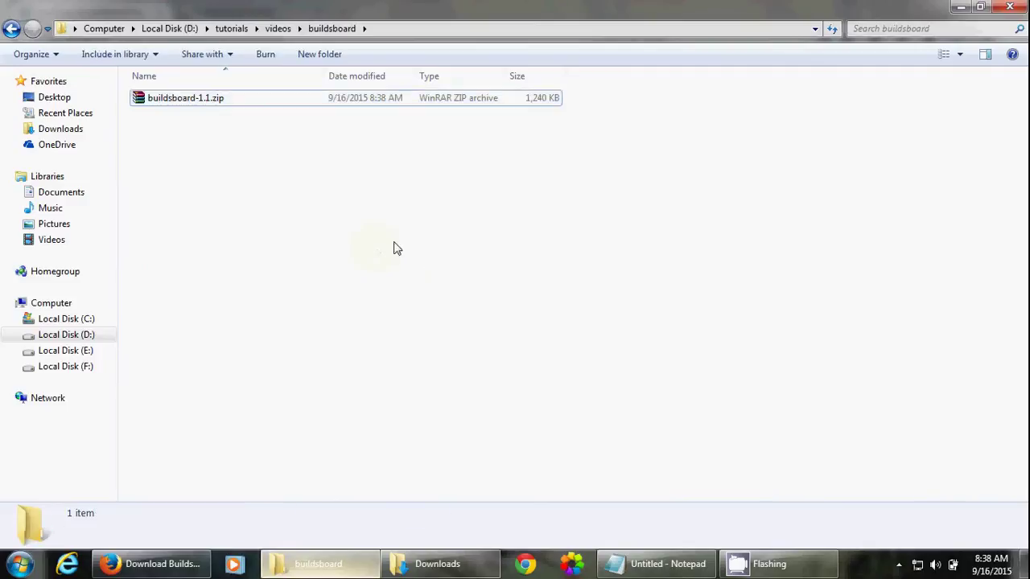
left_click(223, 98)
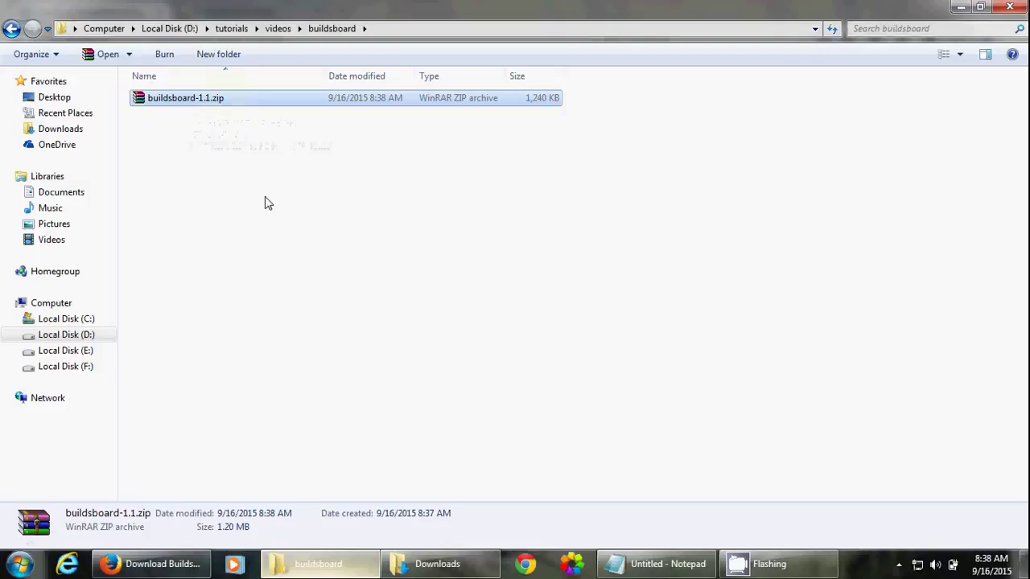
left_click(268, 203)
Switch to the browser and load the local Jenkins home page at localhost:8080.
key("alt+Tab")
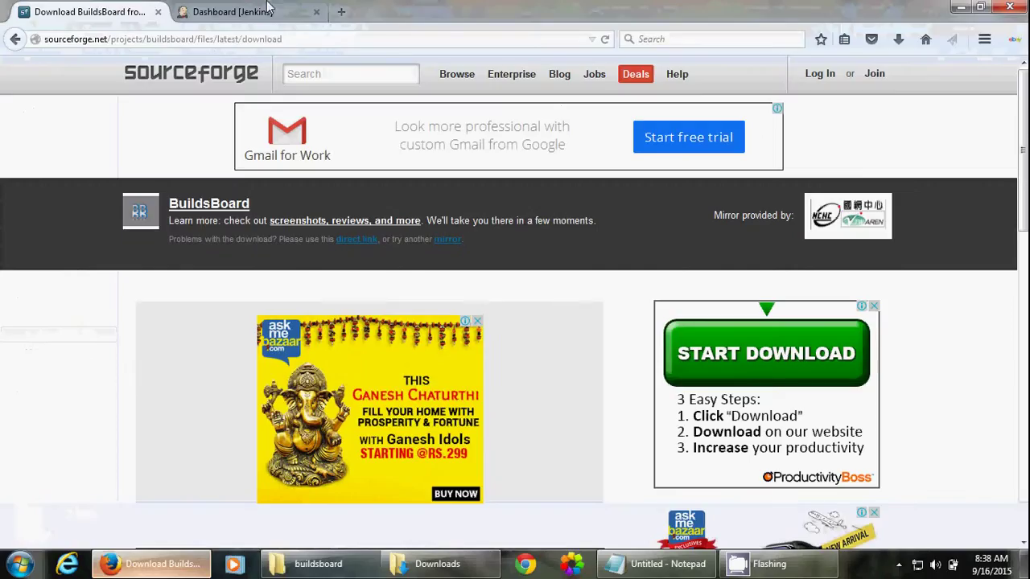
left_click(283, 11)
left_click(278, 34)
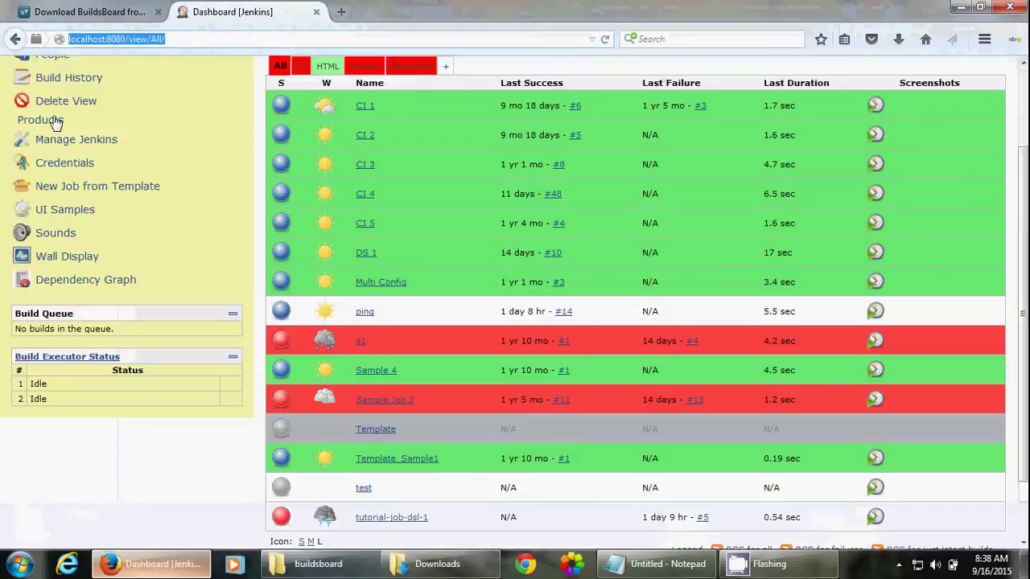
key("Return")
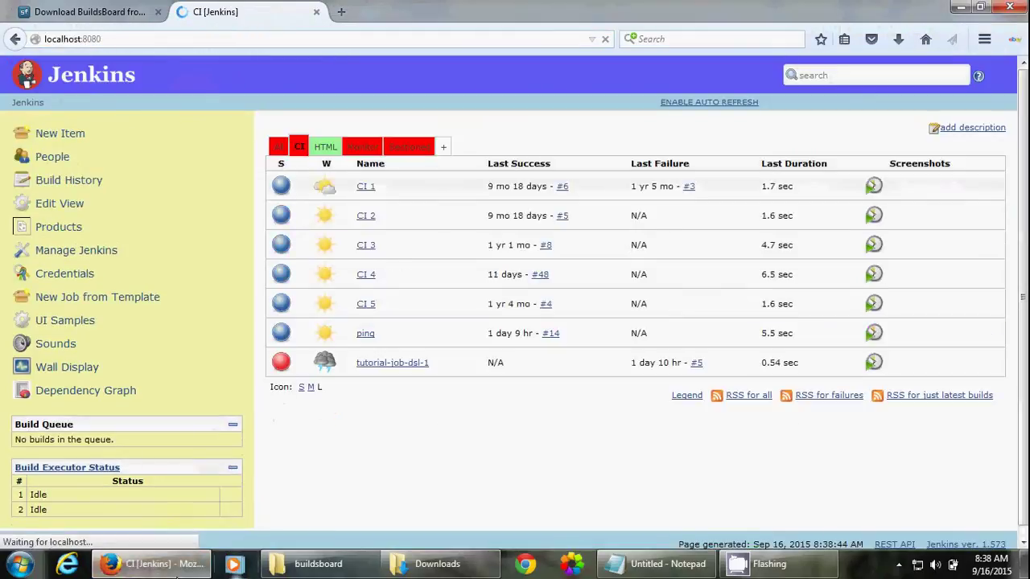
Return to the buildsboard folder and extract buildsboard-1.1.zip directly into it.
key("alt+Tab")
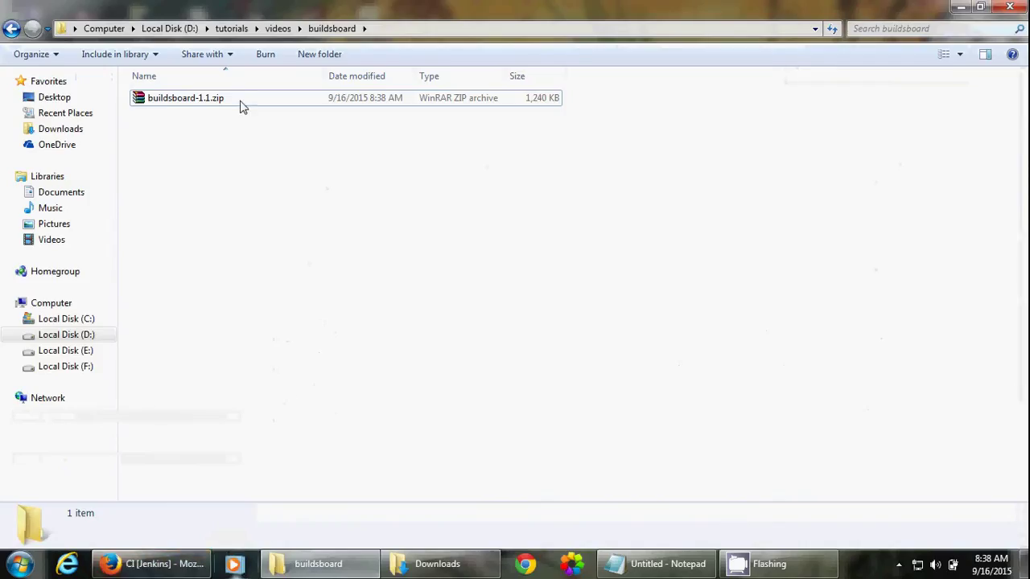
right_click(228, 97)
left_click(222, 98)
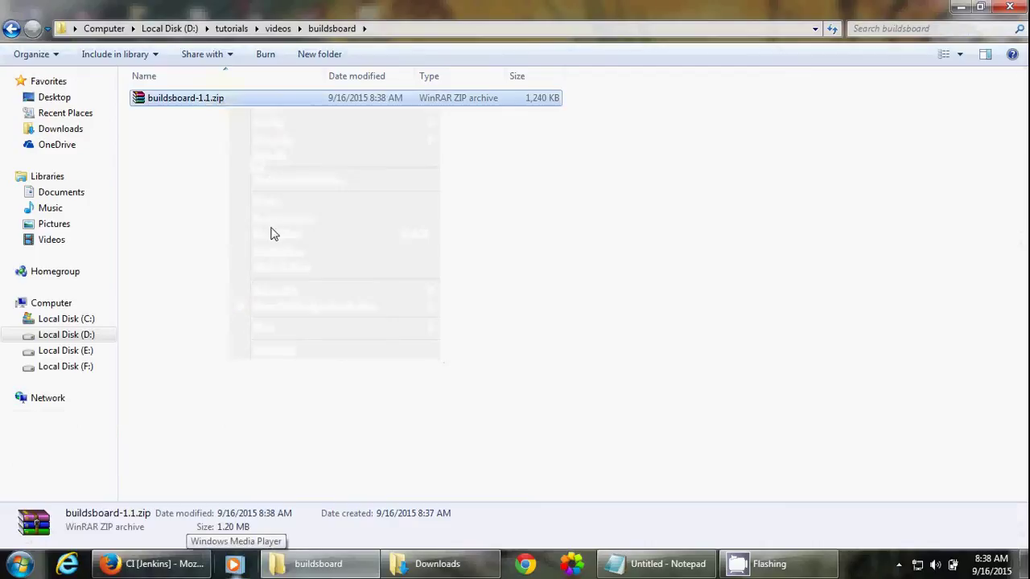
right_click(217, 95)
left_click(264, 135)
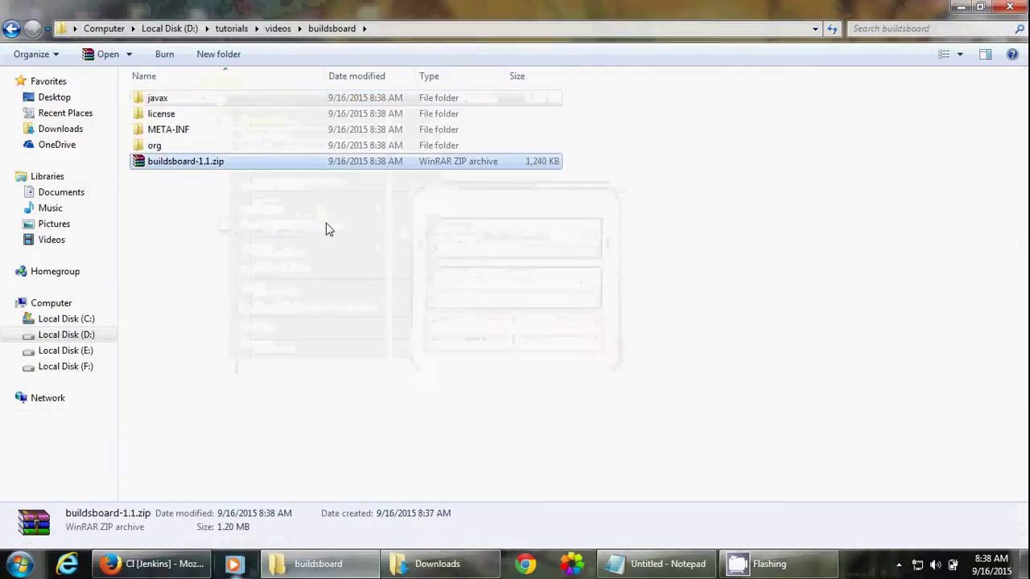
left_click(268, 387)
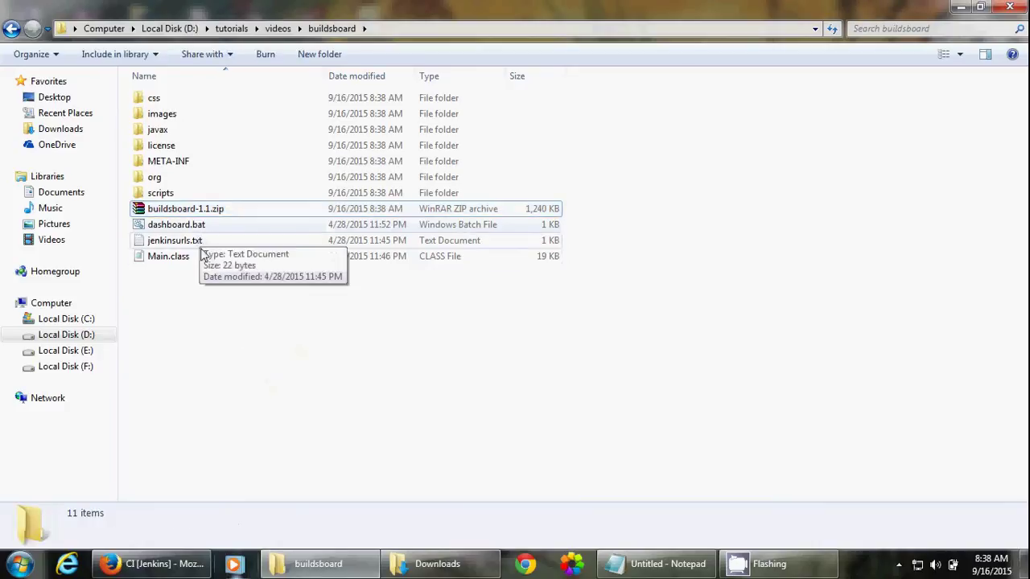
Add a second Jenkins URL with the PC's host name and port 8080 to jenkinsurls.txt, save it and close the file.
left_click(184, 243)
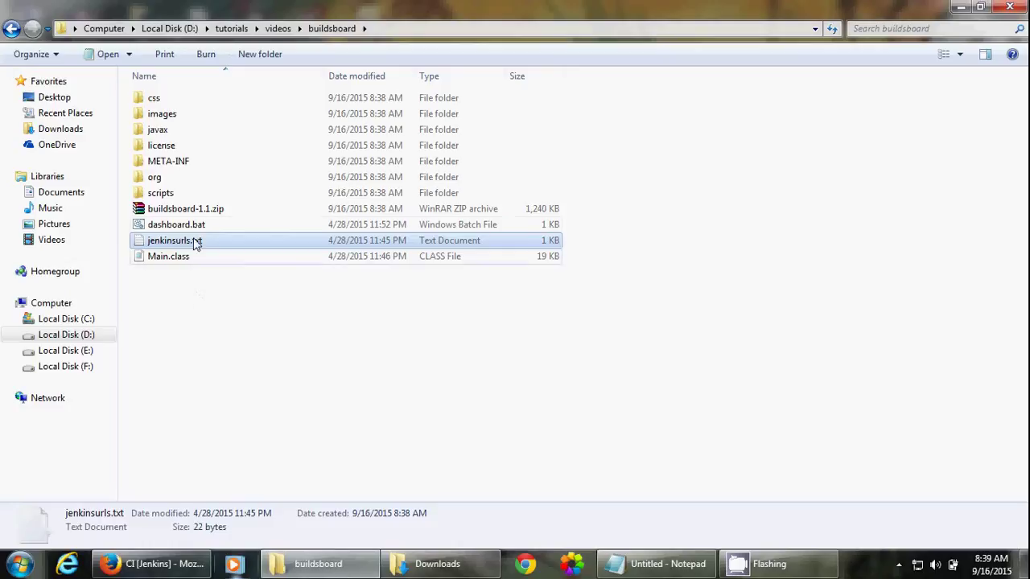
left_click(191, 229)
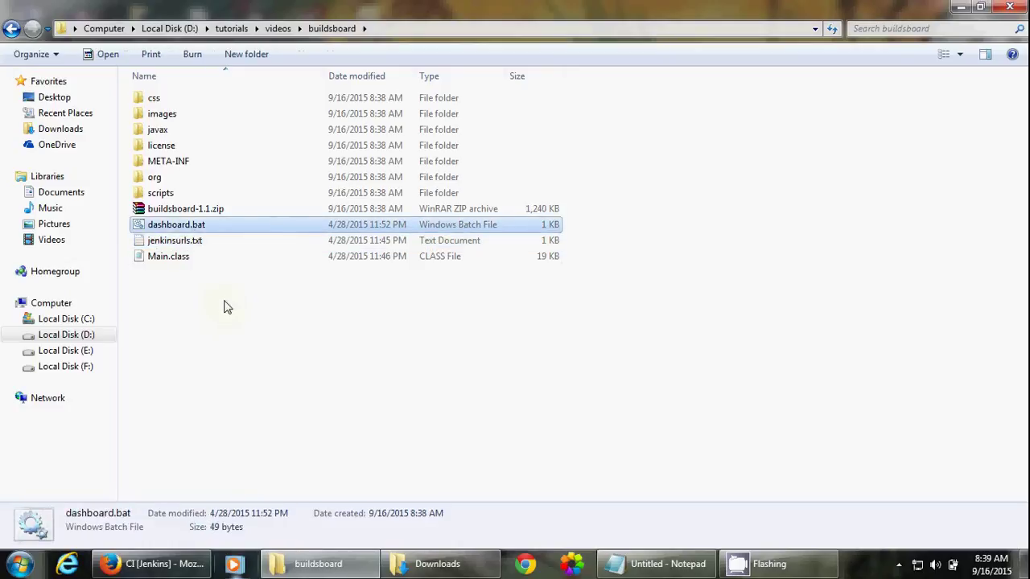
left_click(226, 307)
left_click(191, 247)
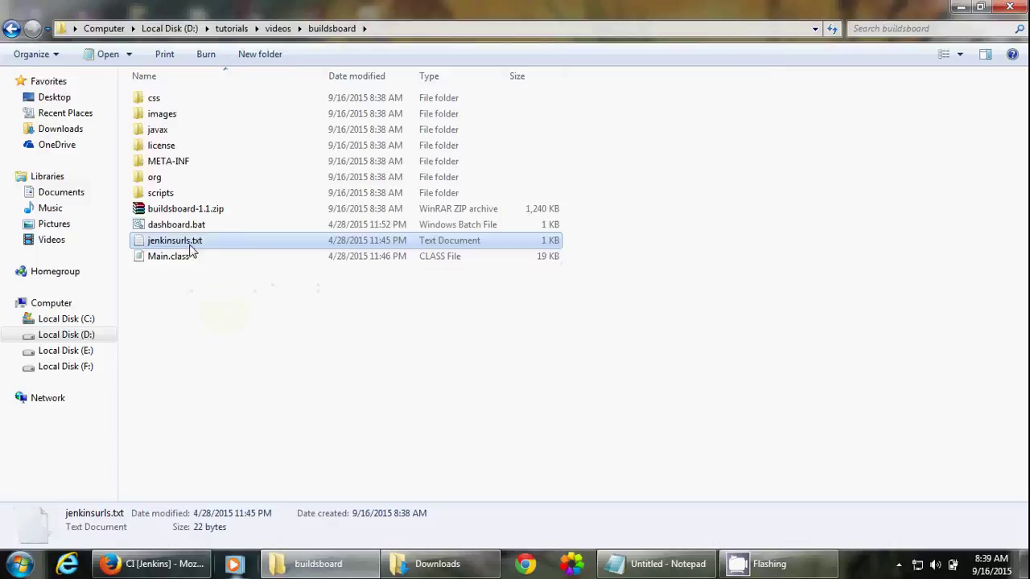
double_click(192, 250)
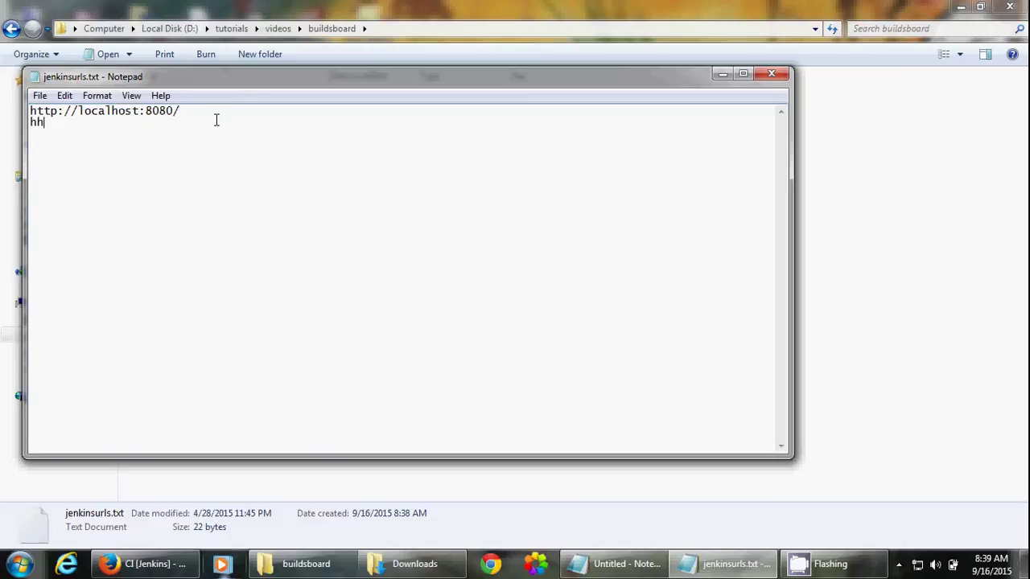
type("tp")
key("Return")
key("Return")
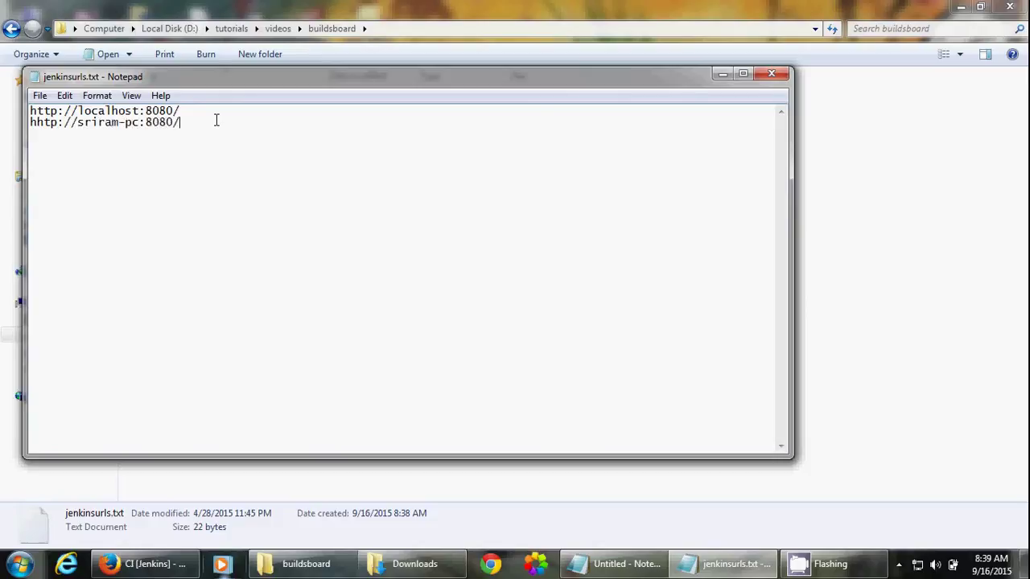
key("ctrl+s")
left_click(779, 74)
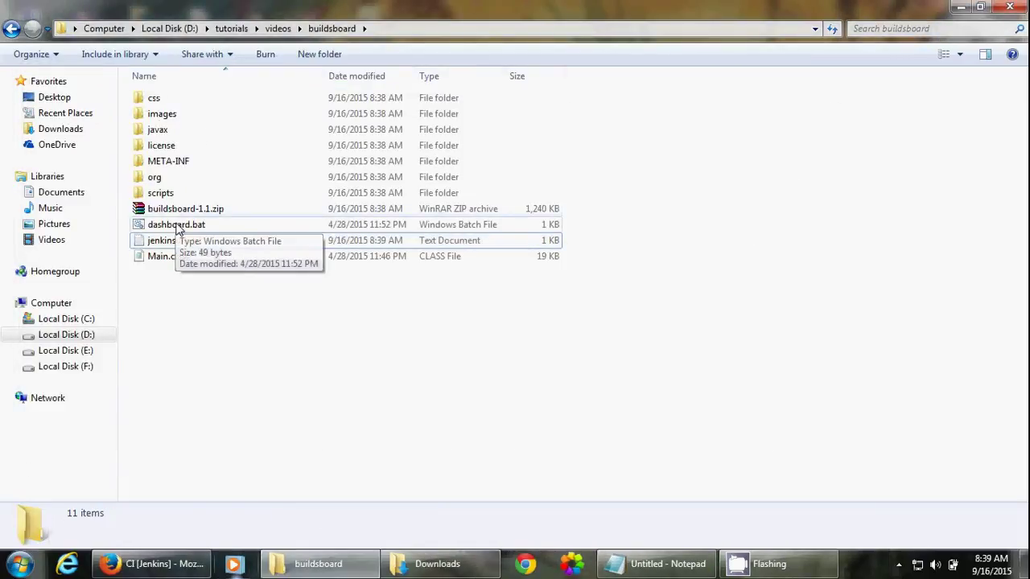
Open a command prompt in the buildsboard folder, run dashboard.bat and review its output.
left_click(427, 32)
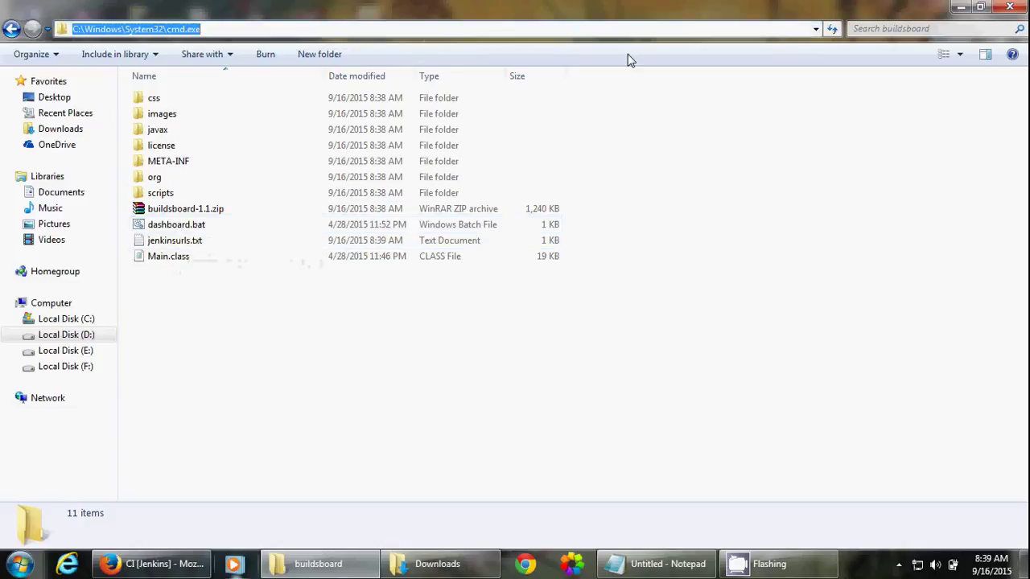
key("Return")
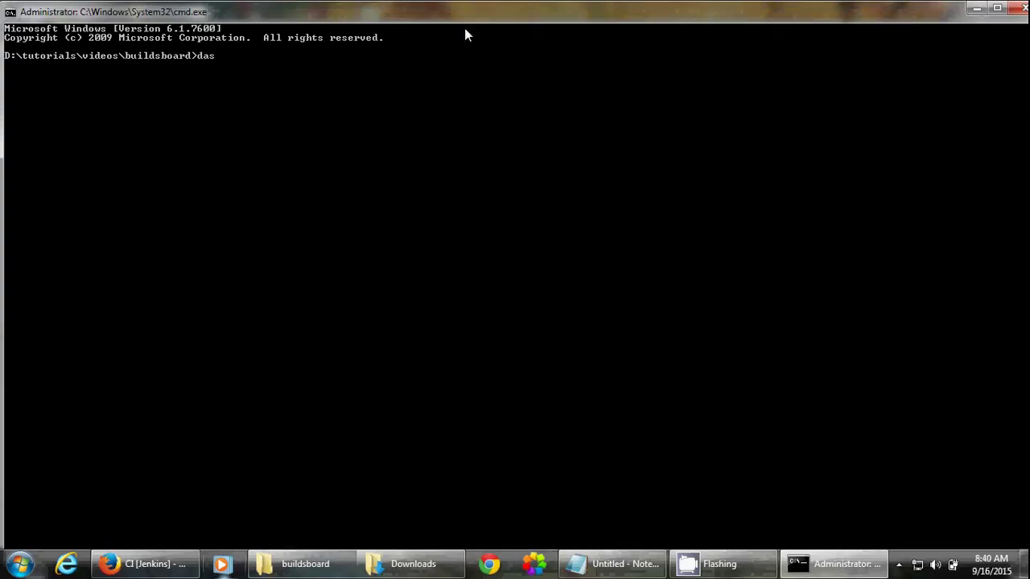
type("das")
key("Tab")
key("Return")
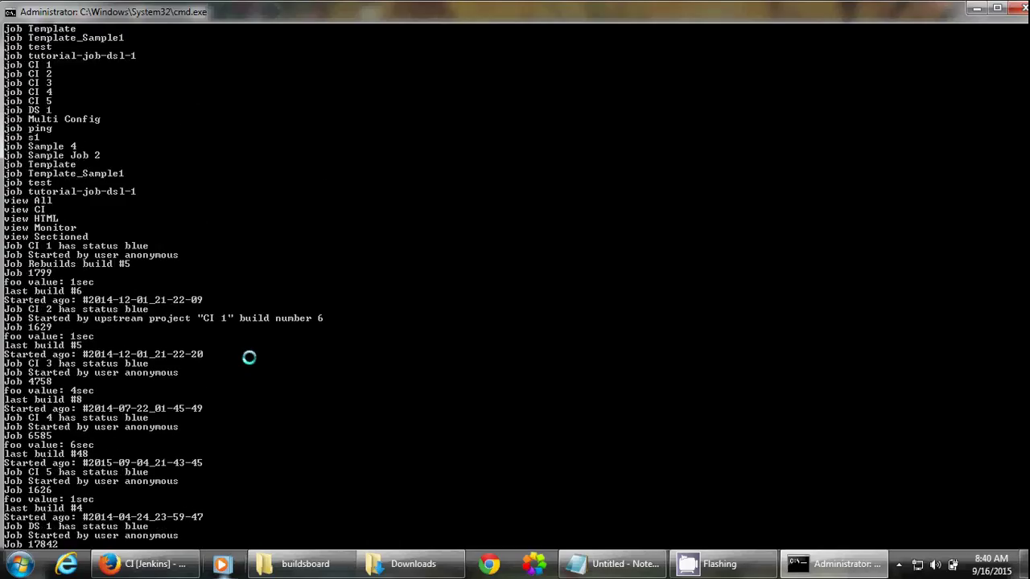
scroll(248, 357, "up", 9)
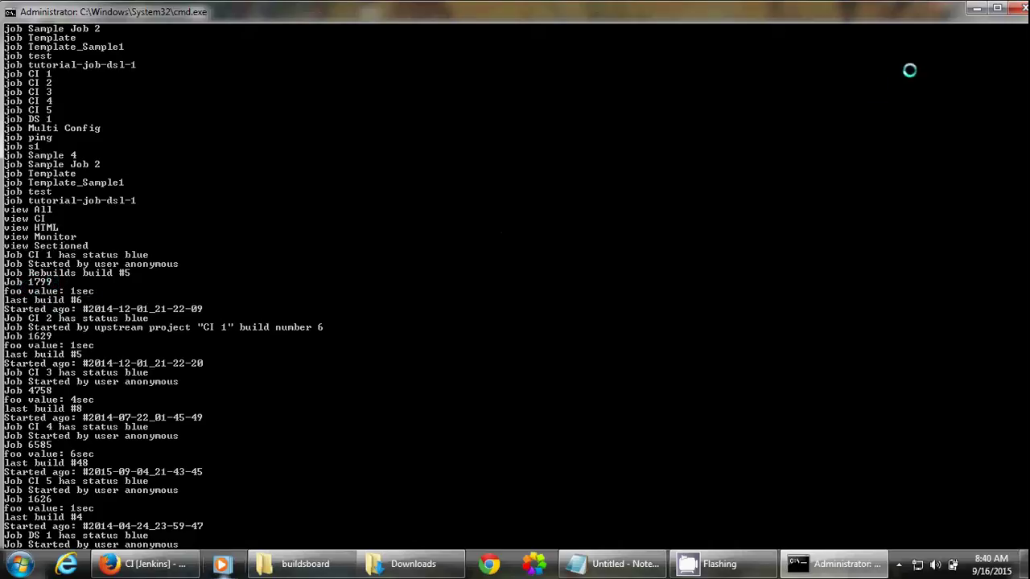
Open the generated Dashboard.html in Firefox and look through the job lists of both Jenkins servers.
left_click(976, 8)
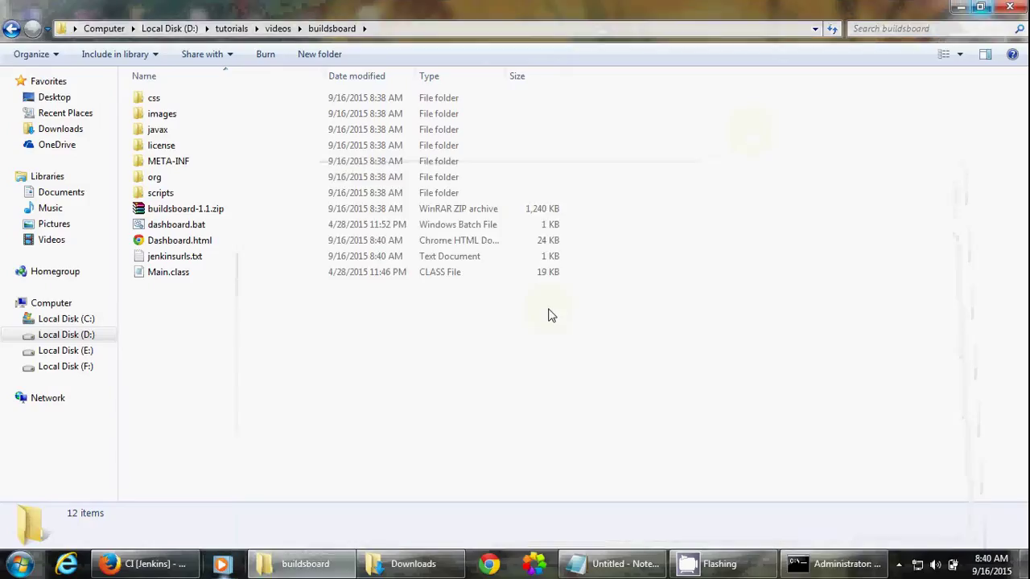
left_click(193, 241)
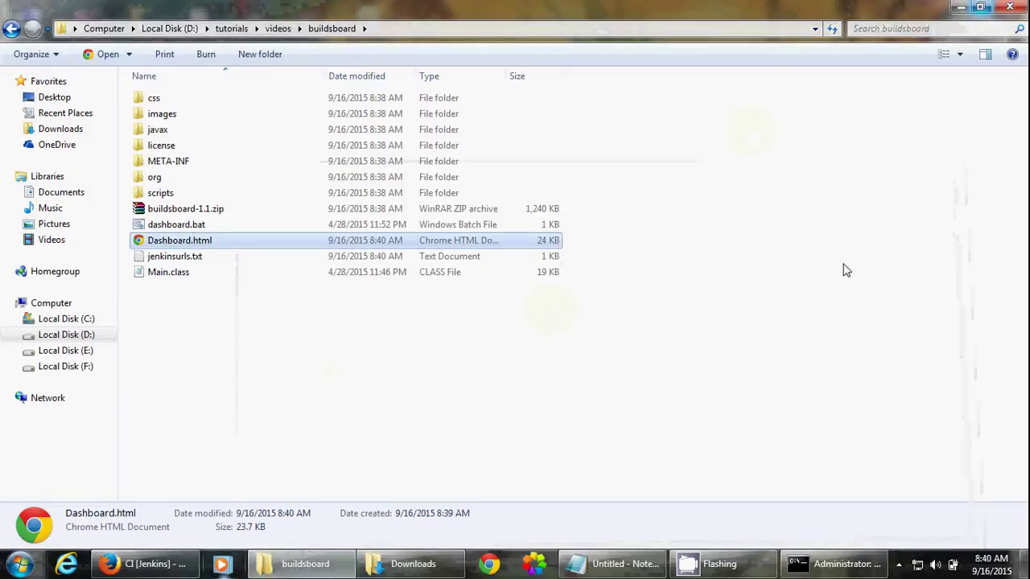
right_click(190, 239)
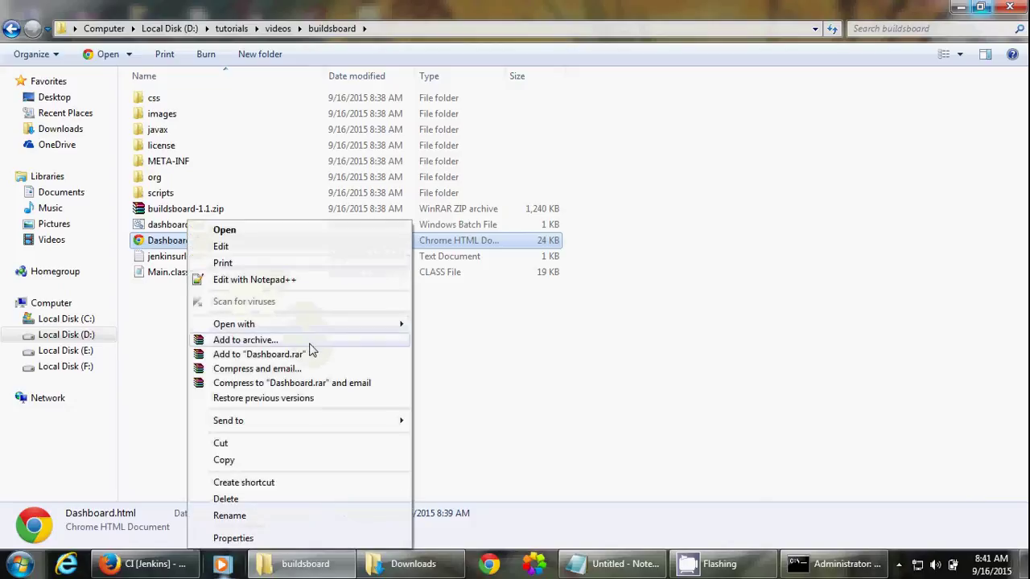
mouse_move(314, 323)
left_click(450, 326)
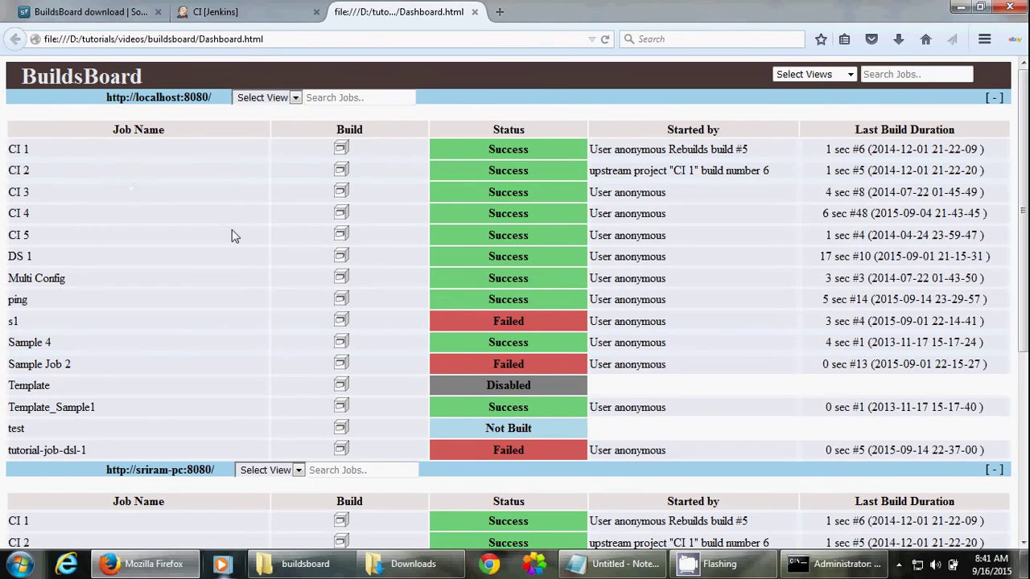
scroll(233, 237, "down", 6)
scroll(234, 245, "up", 6)
scroll(237, 249, "down", 6)
scroll(236, 251, "up", 6)
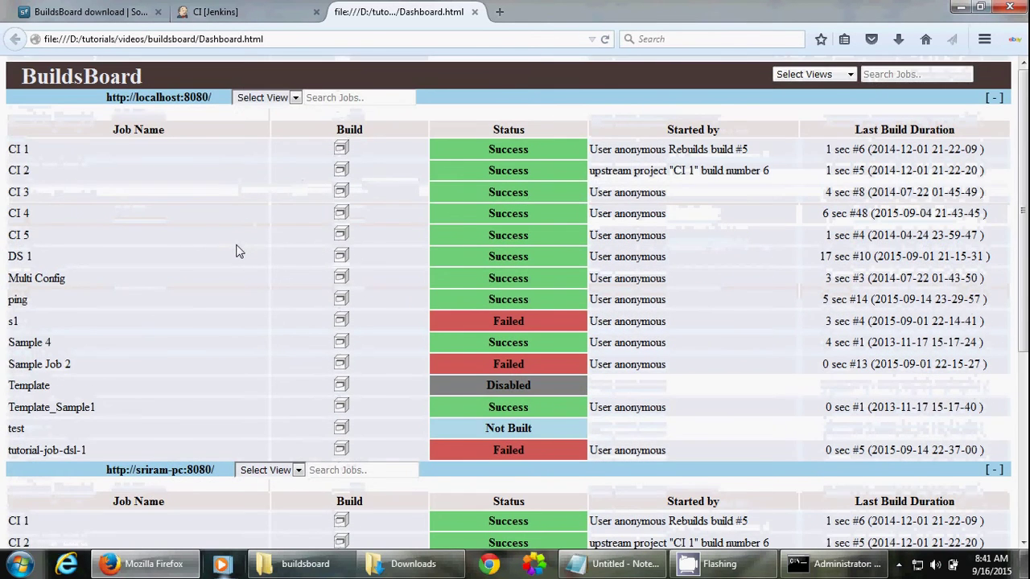
Look over the job lists of both Jenkins servers and reload the dashboard through its BuildsBoard title.
scroll(236, 250, "down", 5)
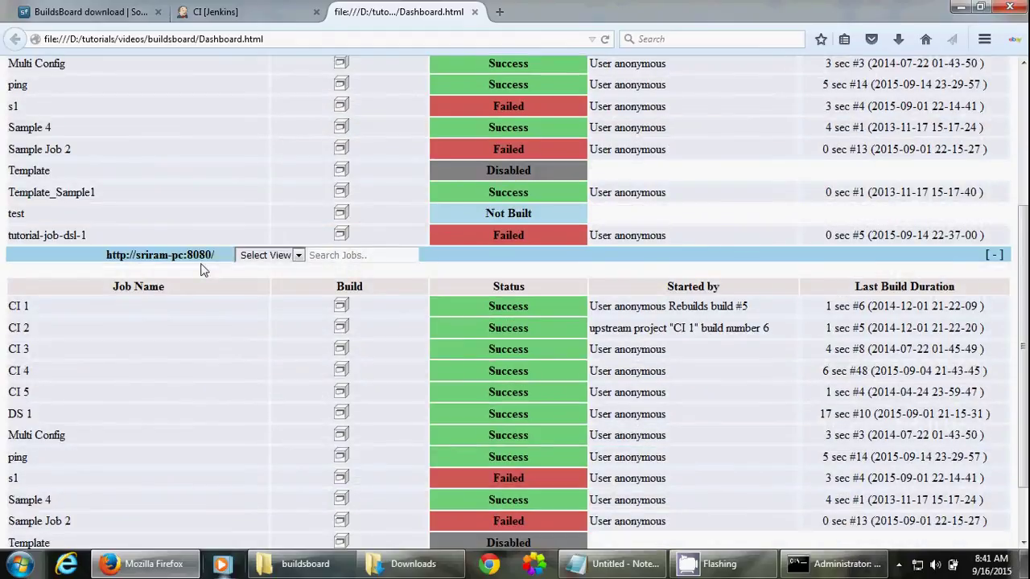
scroll(201, 269, "up", 5)
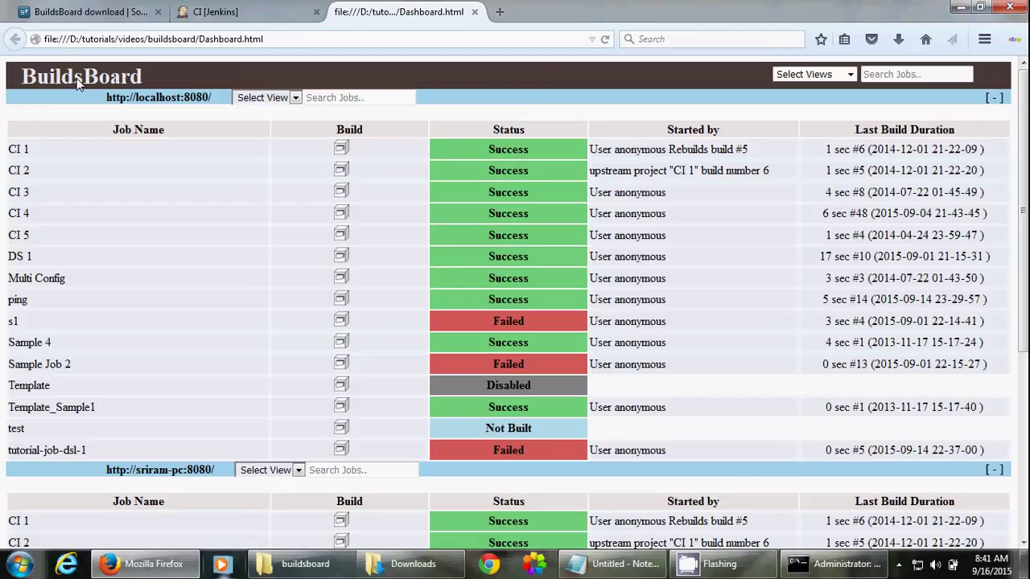
left_click(78, 84)
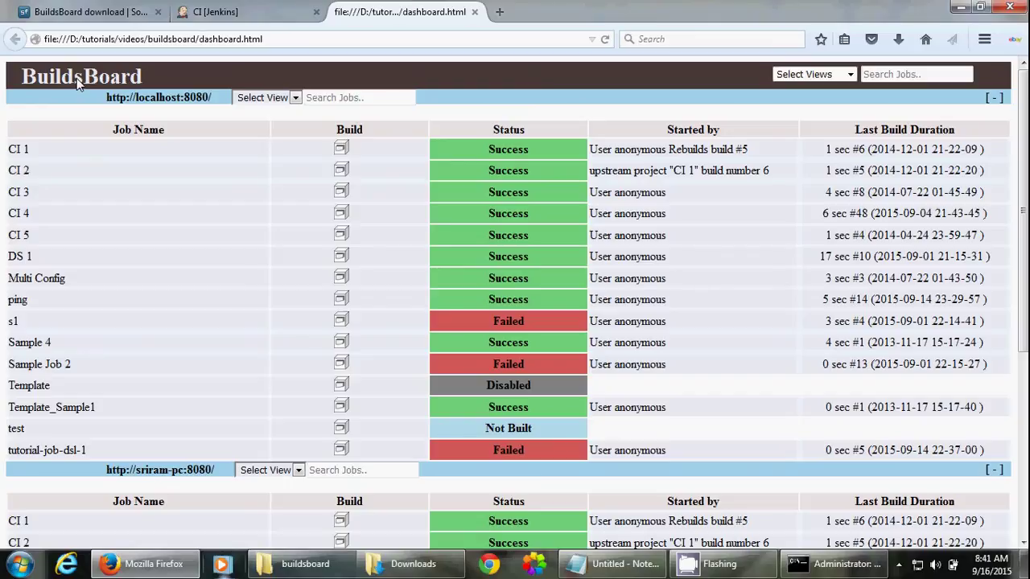
left_click(78, 84)
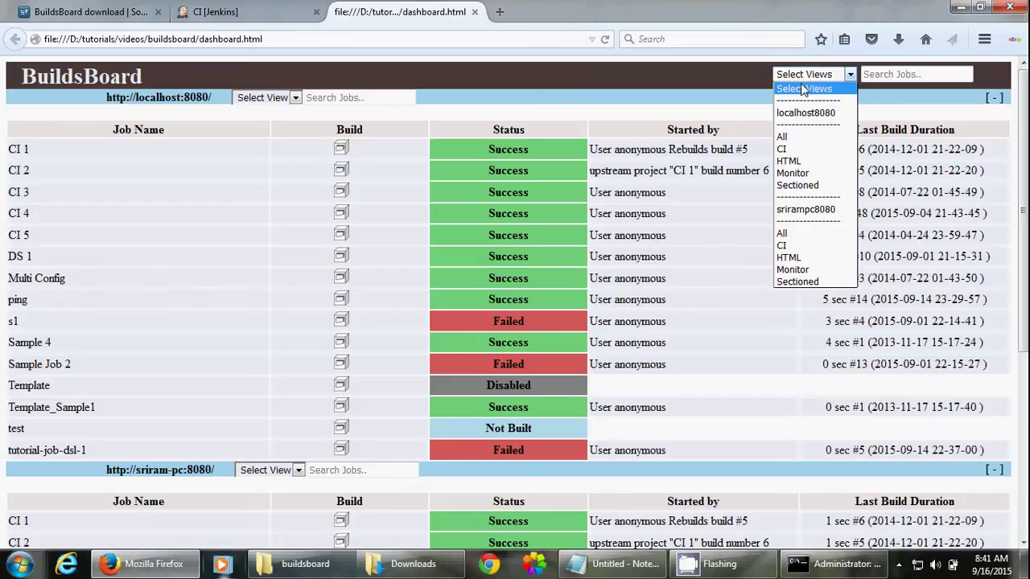
Search the jobs of all servers for C, choose the CI 2 suggestion to filter both lists, and clear the search.
left_click(909, 74)
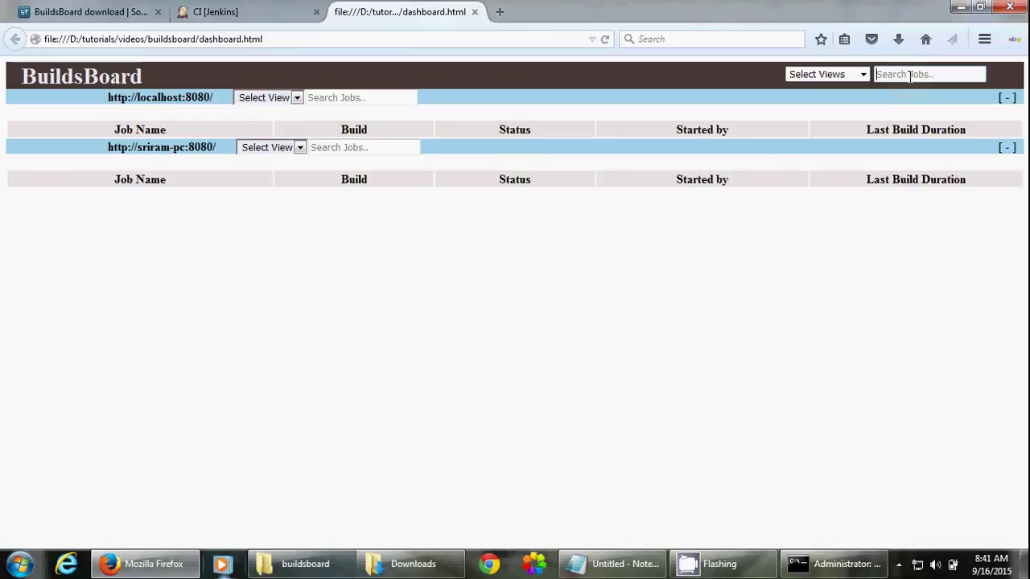
type("C")
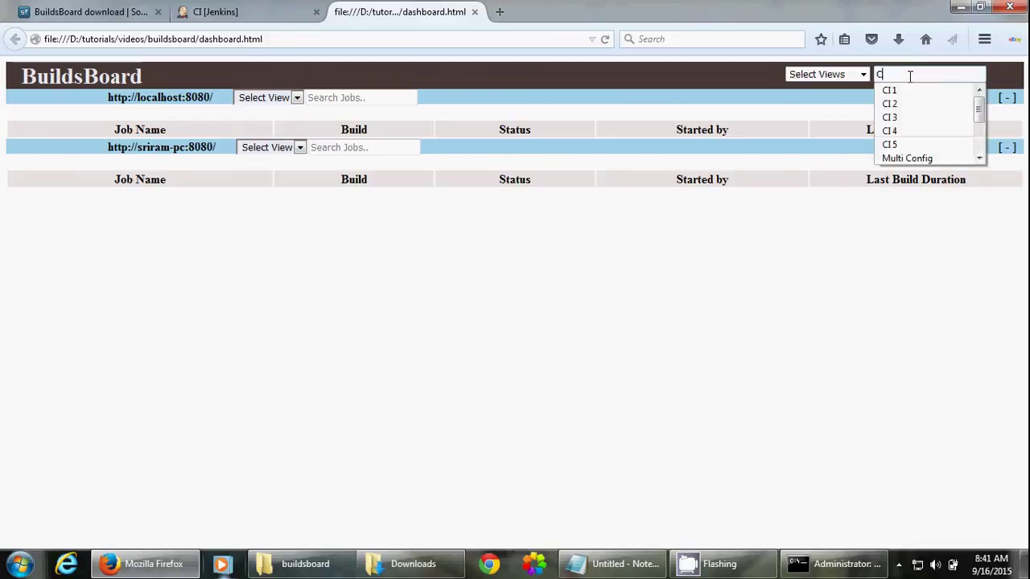
key("Down")
key("Down")
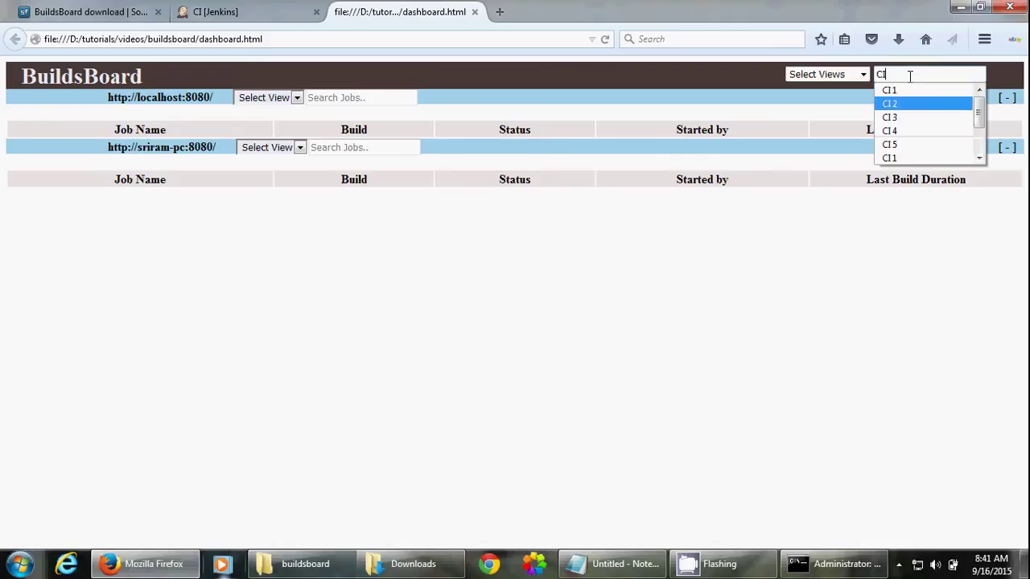
key("Return")
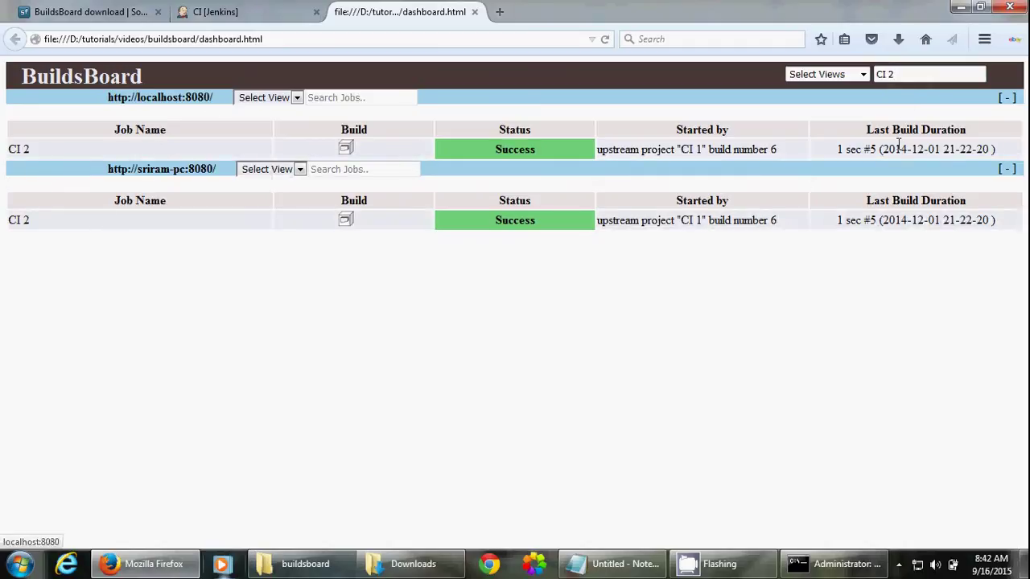
key("BackSpace")
key("BackSpace")
key("BackSpace")
key("BackSpace")
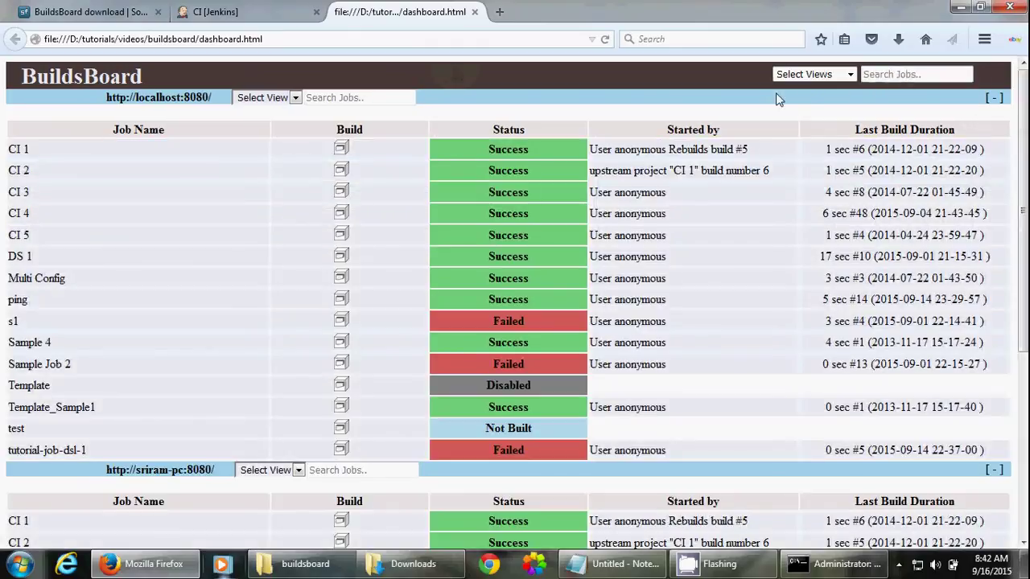
Open the CI view of the localhost Jenkins from the dashboard's overall view selector and return to the dashboard.
left_click(812, 74)
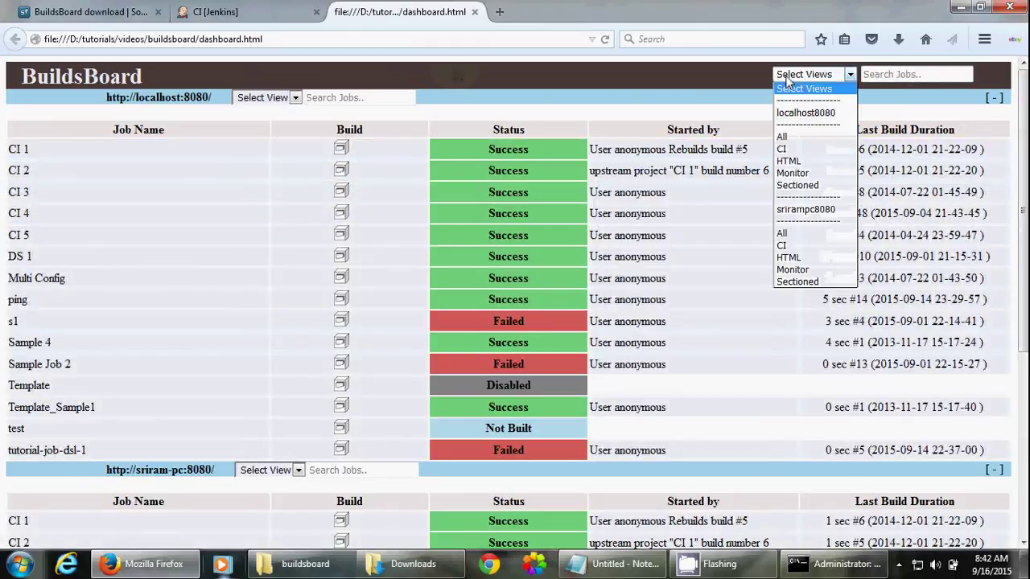
left_click(804, 149)
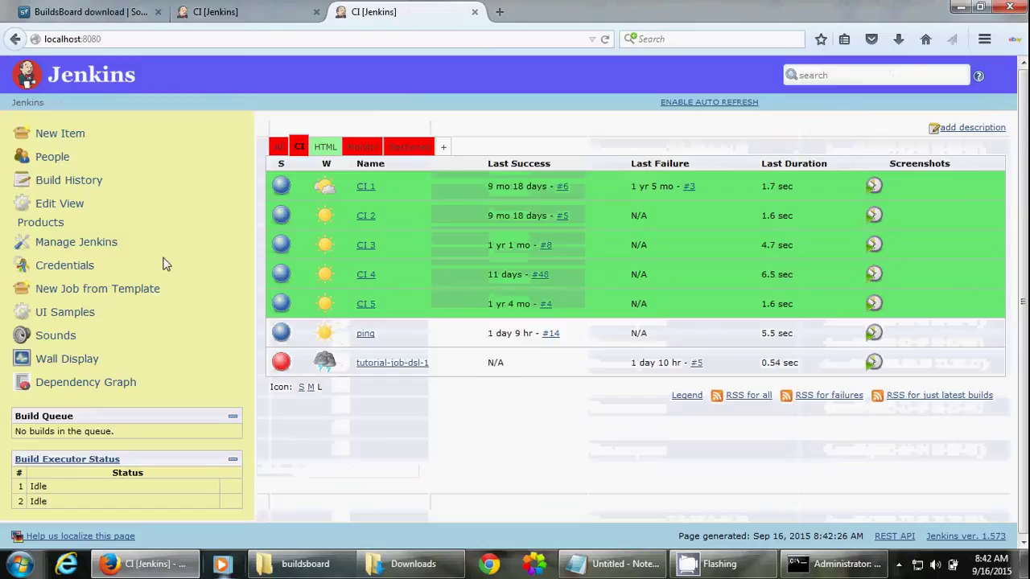
key("alt+Left")
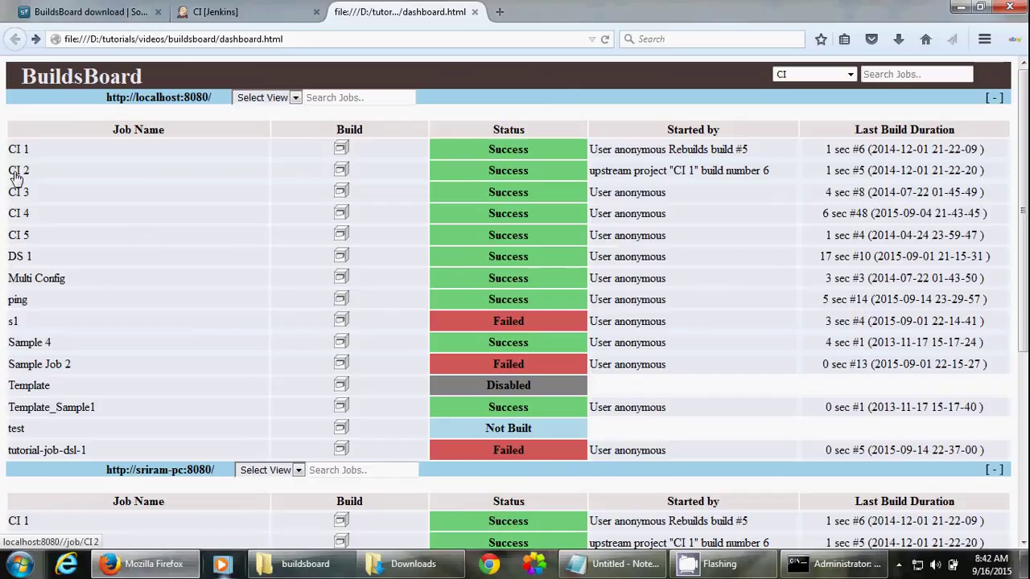
View the localhost CI 2 job page and its parameterized build page from the dashboard, closing each one after viewing.
left_click(16, 175)
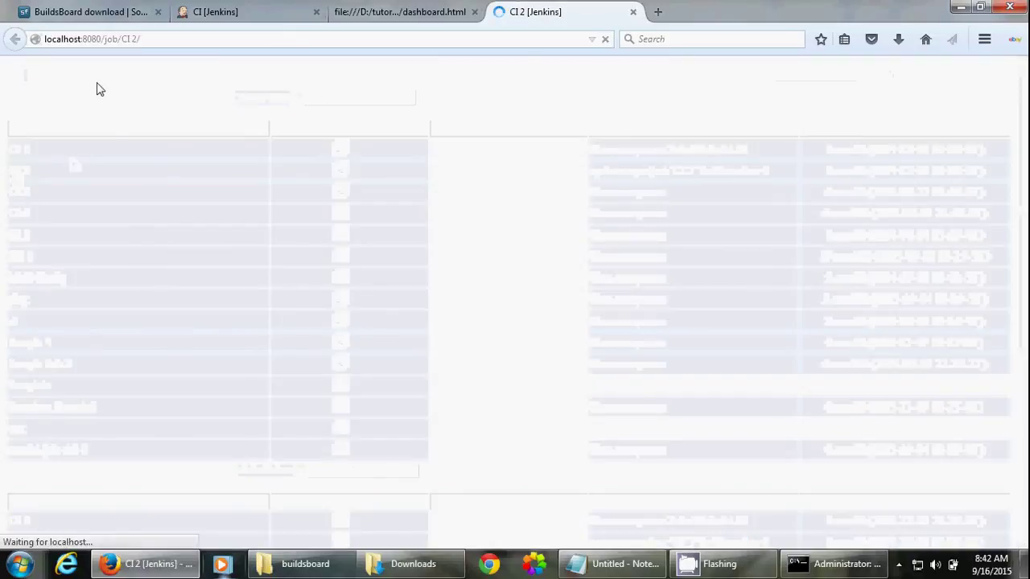
key("F5")
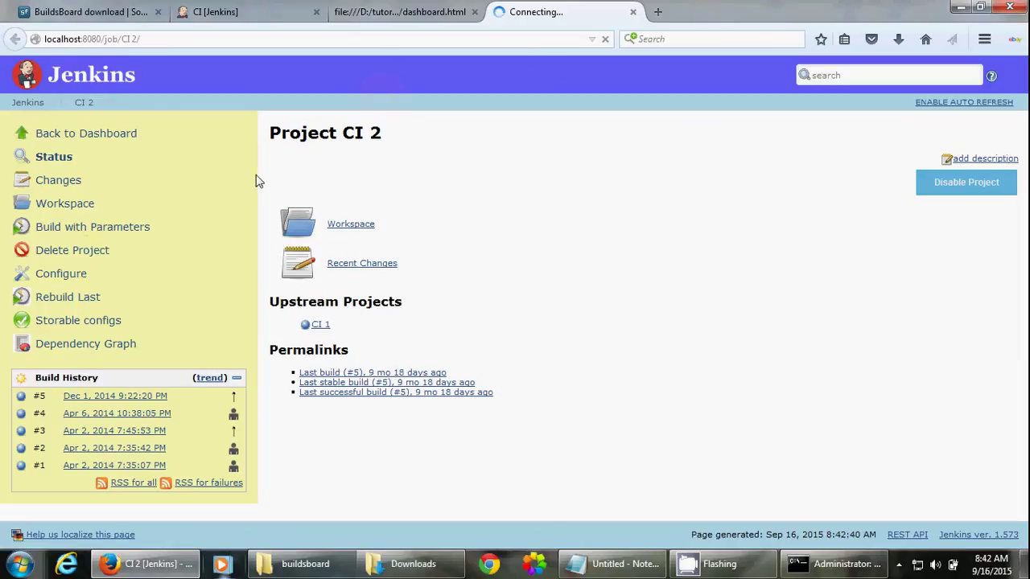
left_click(633, 12)
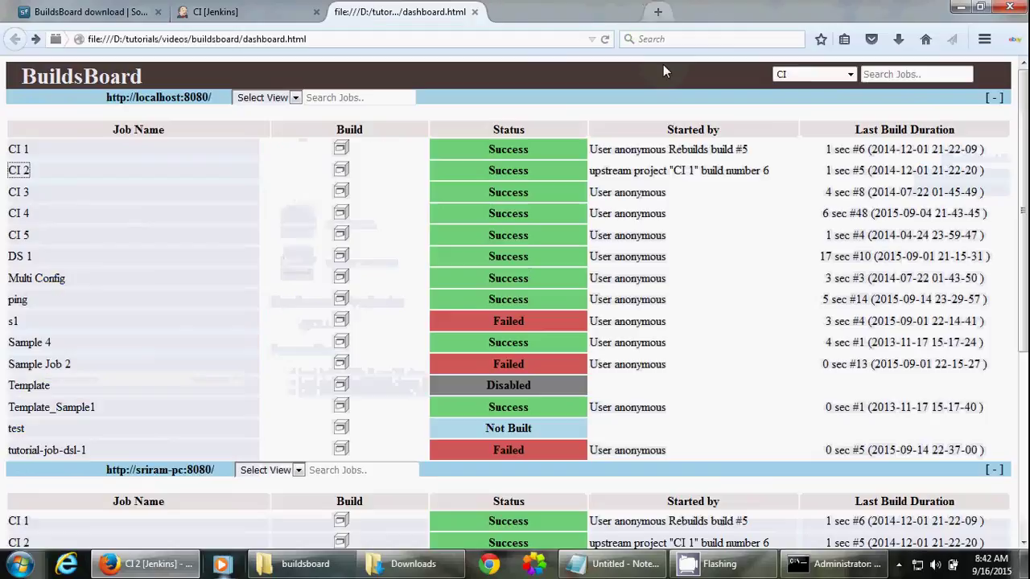
left_click(344, 172)
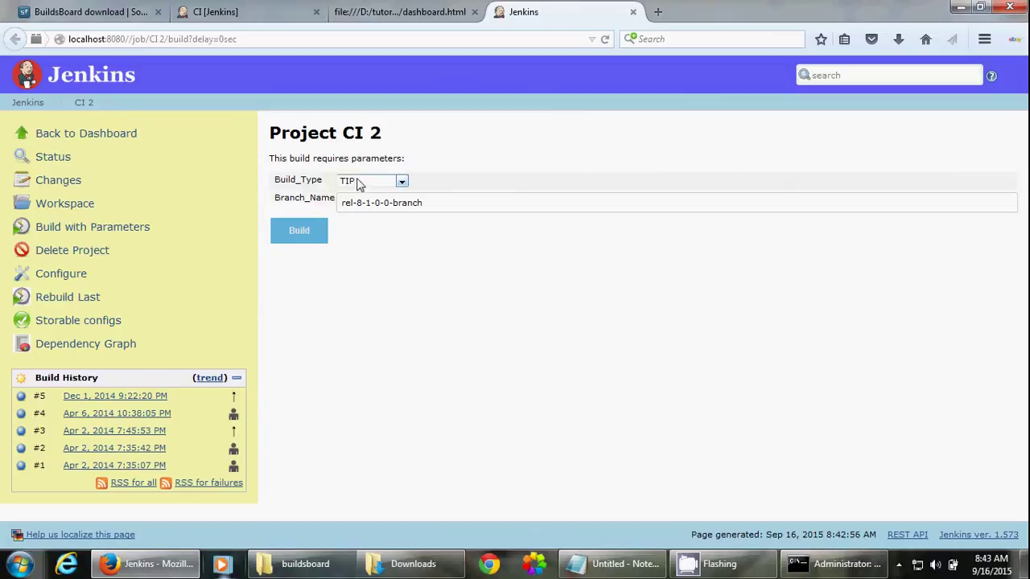
left_click(633, 12)
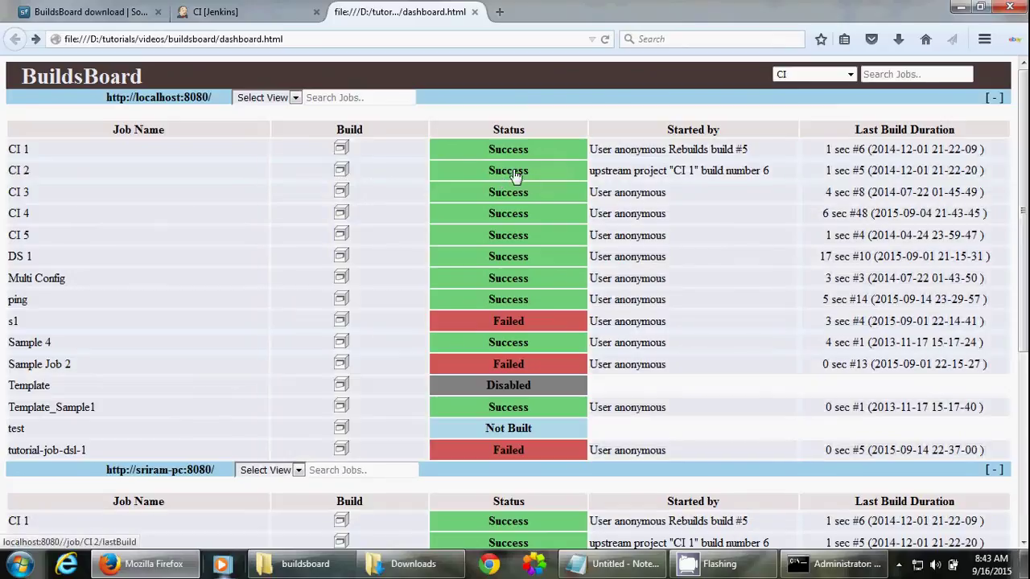
Open the last build of CI 2 from its status, highlight the build number and close the build page.
left_click(515, 176)
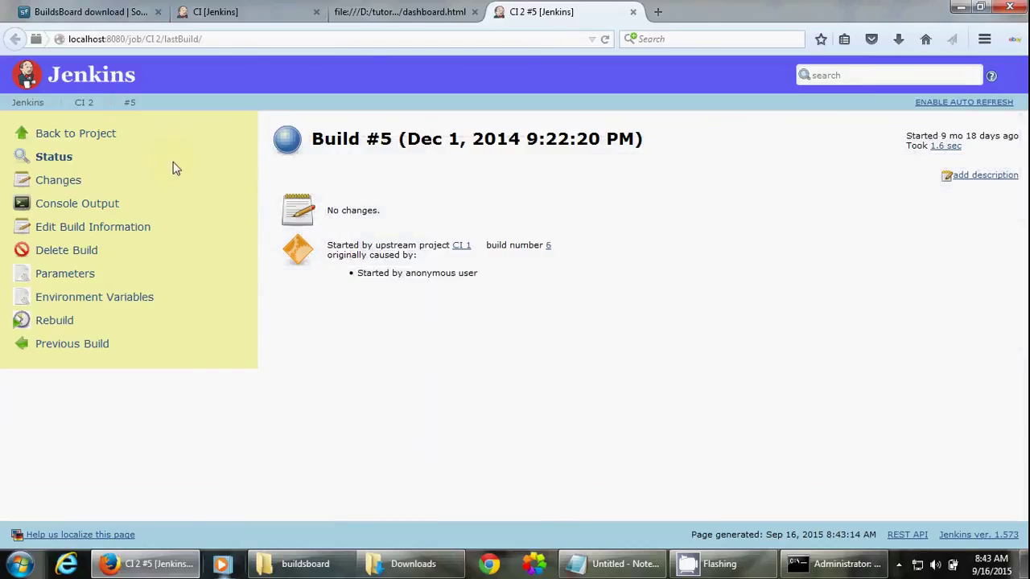
double_click(378, 138)
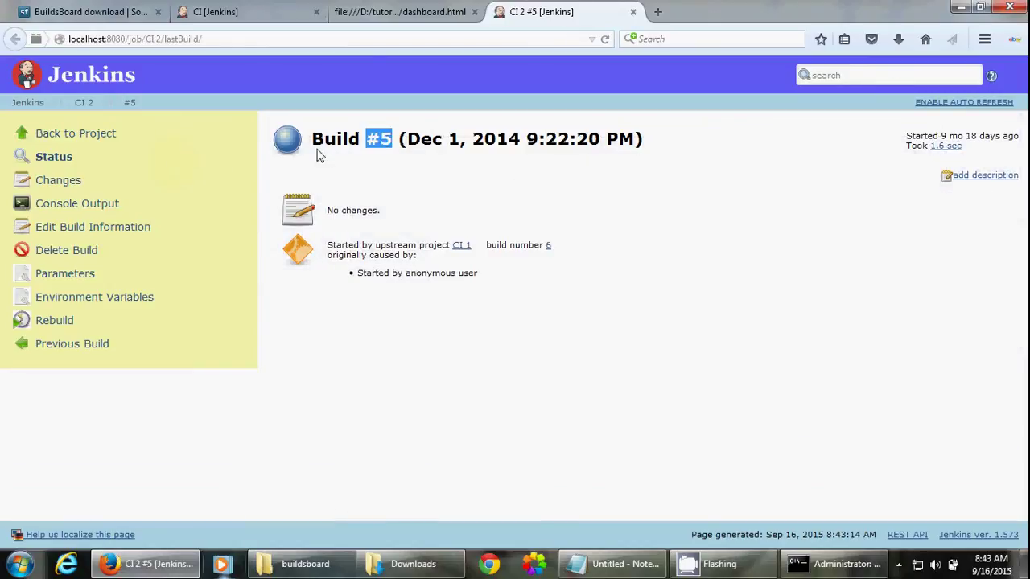
left_click(632, 12)
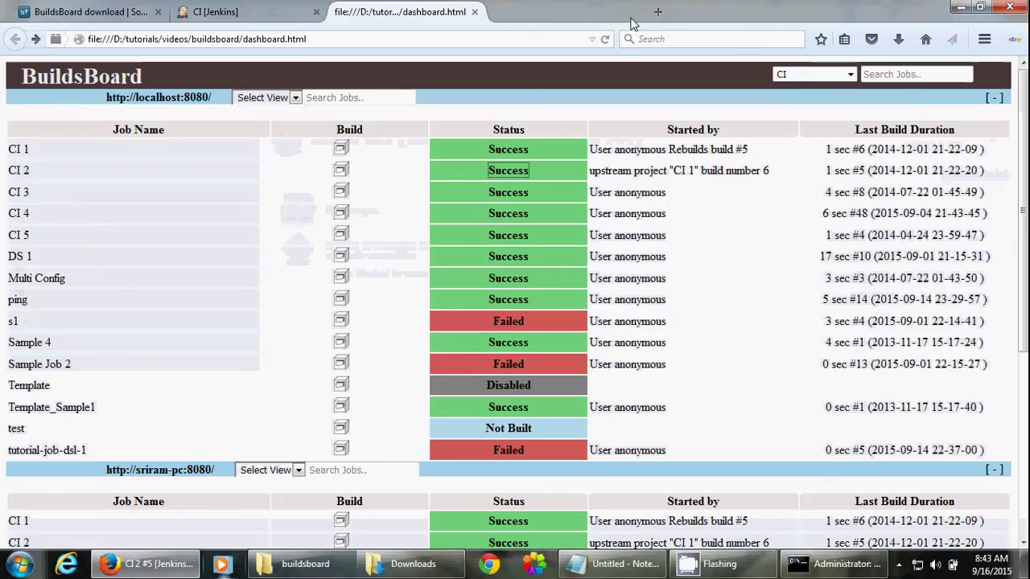
Examine who or what started the CI 2 build in the localhost job list.
left_click(613, 179)
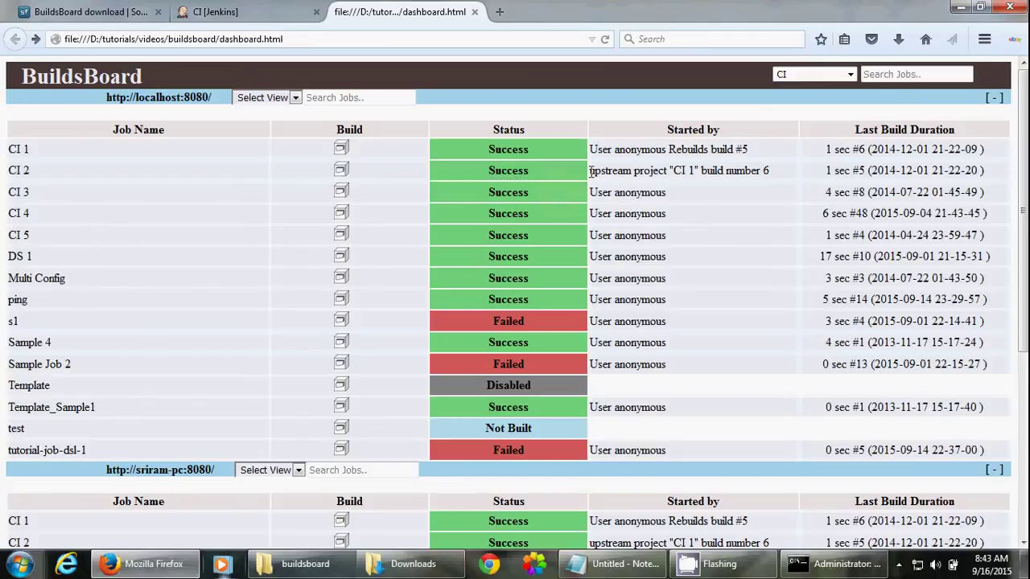
left_click_drag(591, 172, 850, 171)
left_click(788, 183)
left_click(862, 181)
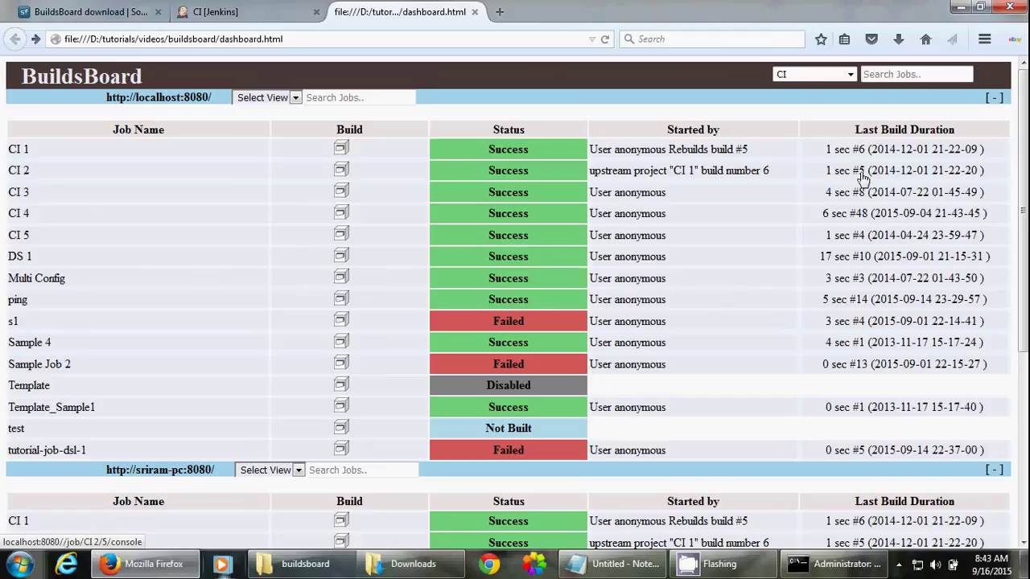
View the console output of CI 2 build #5, return to the dashboard and examine that build's date and time.
left_click(861, 177)
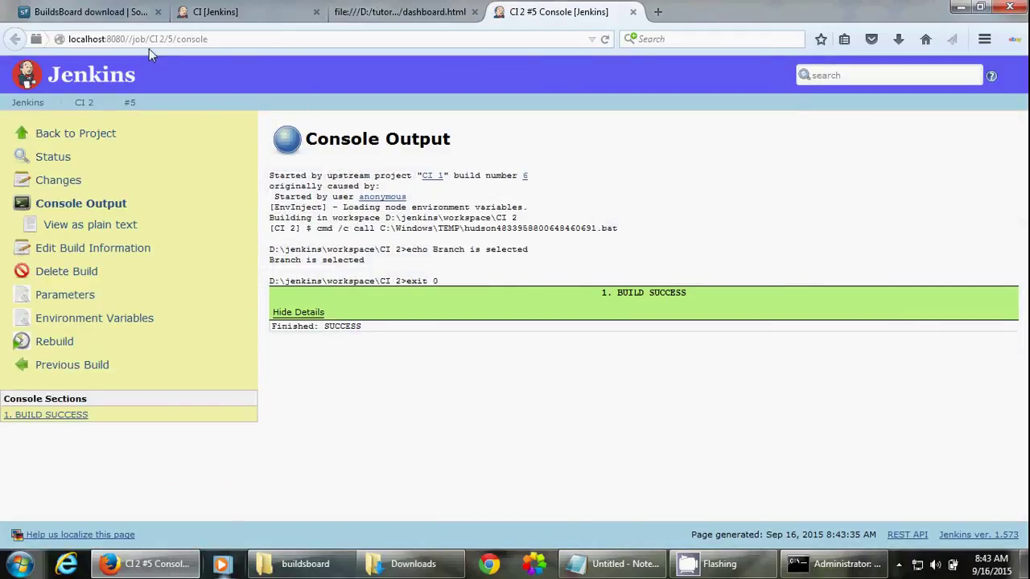
left_click(417, 18)
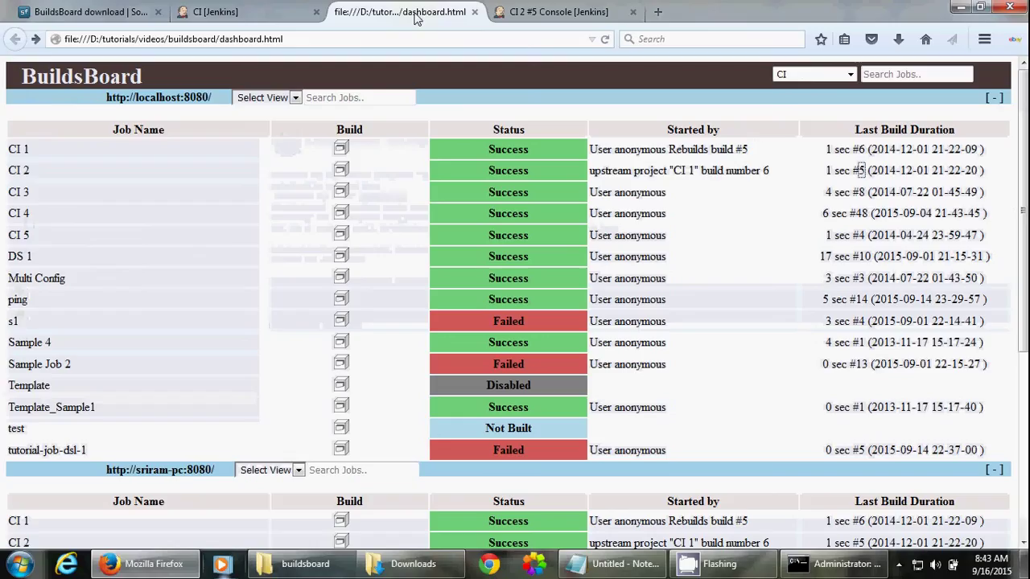
left_click(906, 174)
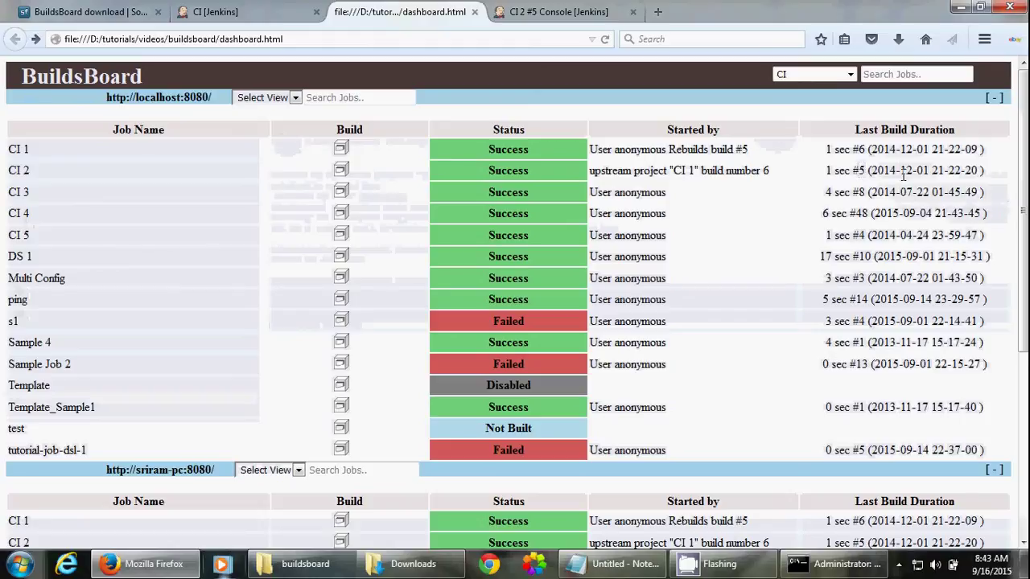
left_click_drag(874, 173, 978, 171)
left_click(883, 191)
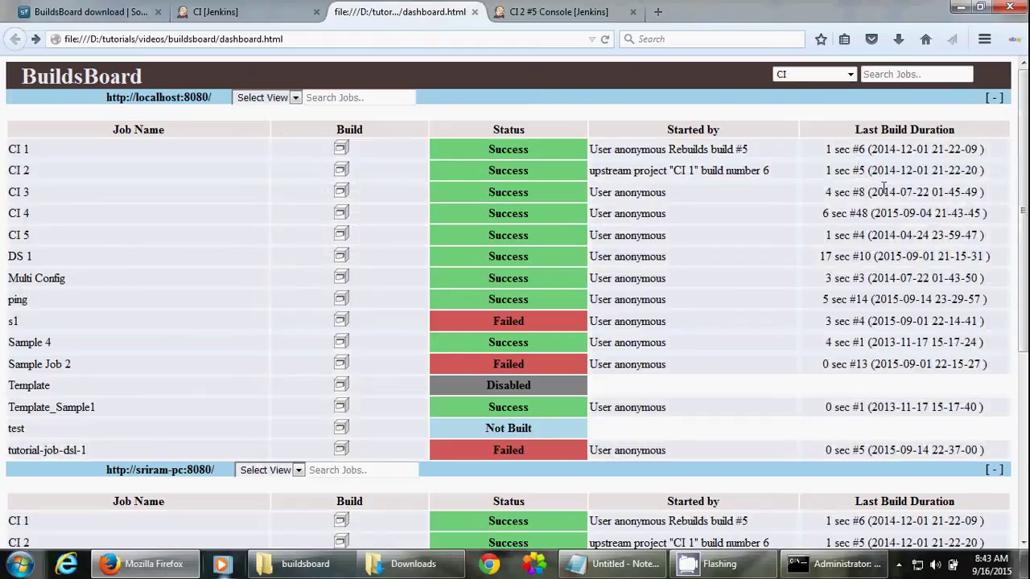
Review both servers' job lists, collapse both sections and expand only the localhost section again.
scroll(166, 278, "down", 5)
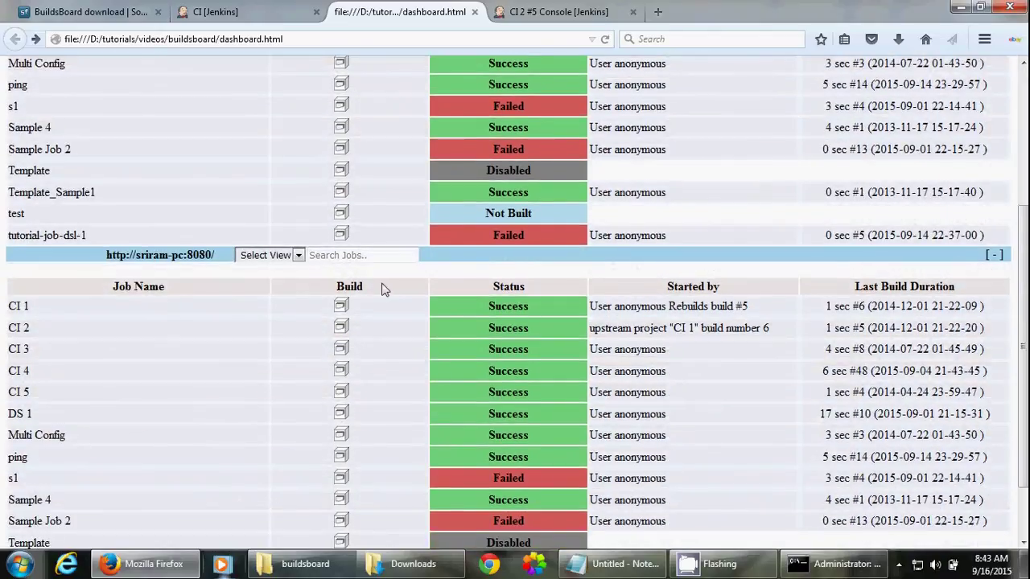
scroll(264, 322, "down", 2)
scroll(242, 326, "up", 7)
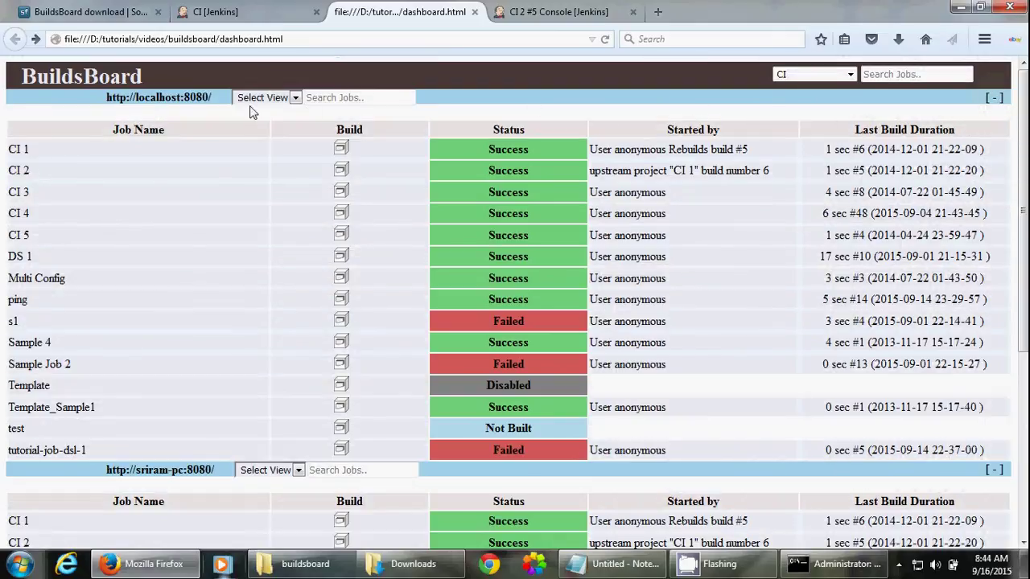
left_click(994, 98)
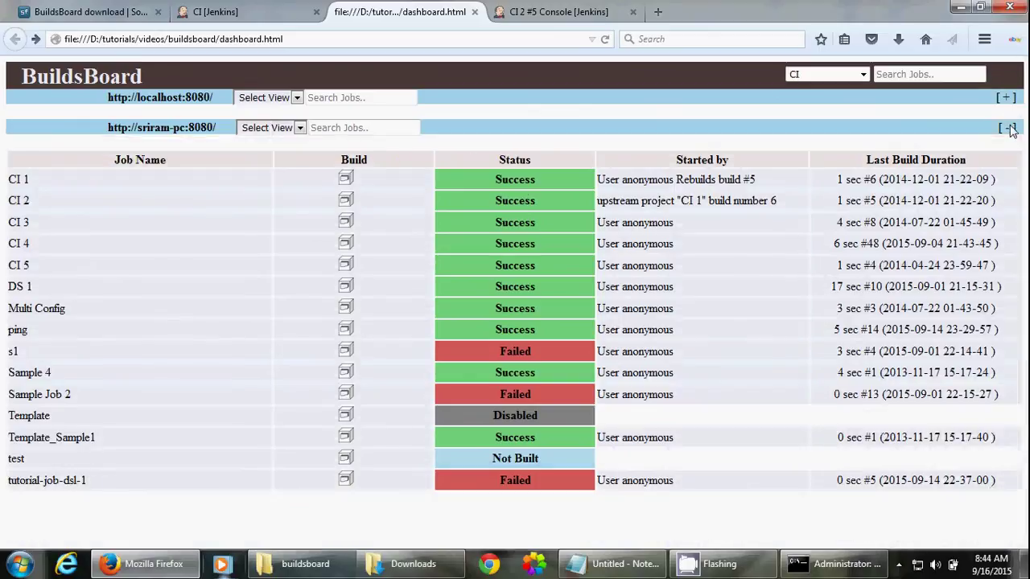
left_click(1004, 127)
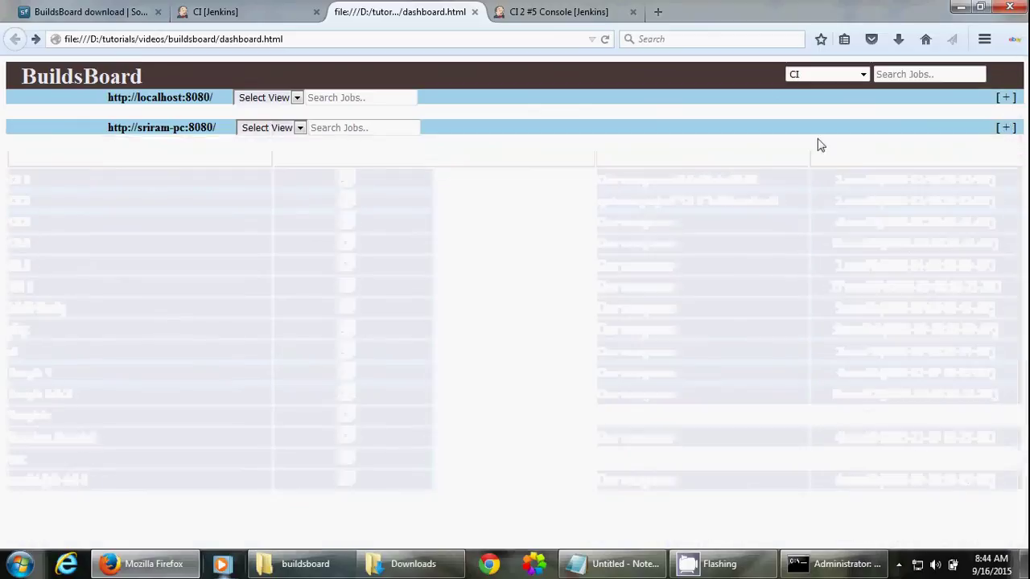
left_click(1005, 100)
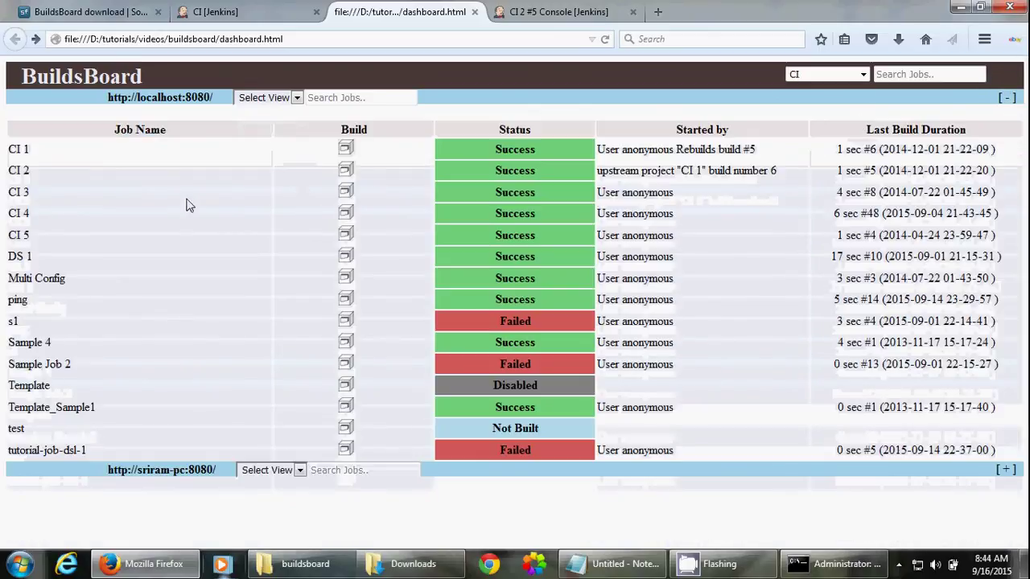